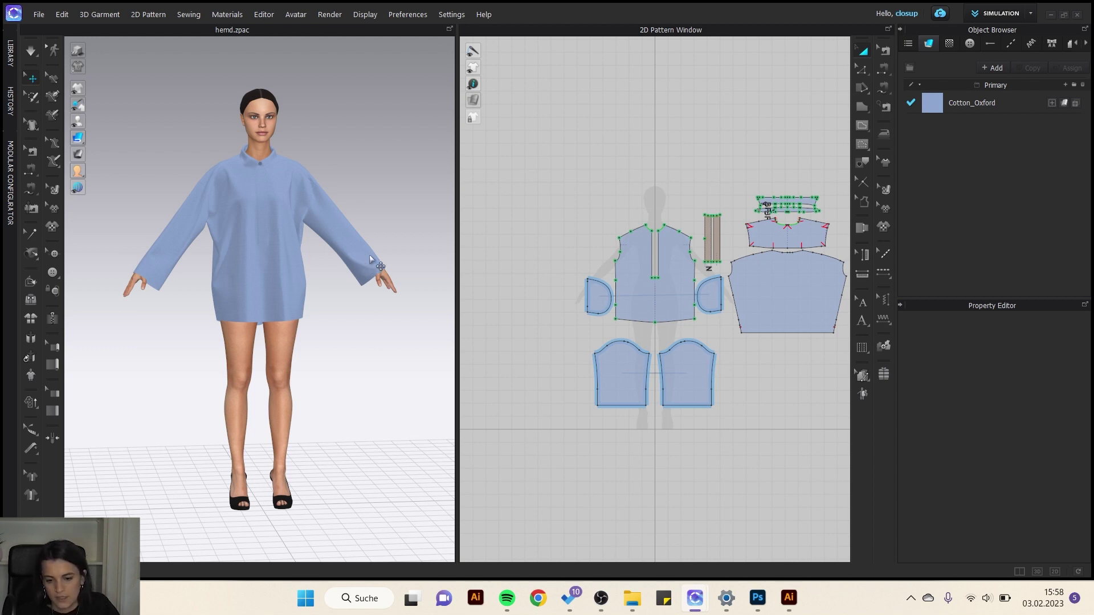
# - In Edit Pattern, select the sleeve's bottom hem line and choose Offset as Internal Line
pyautogui.click(863, 72)
pyautogui.scroll(5, 629, 406)
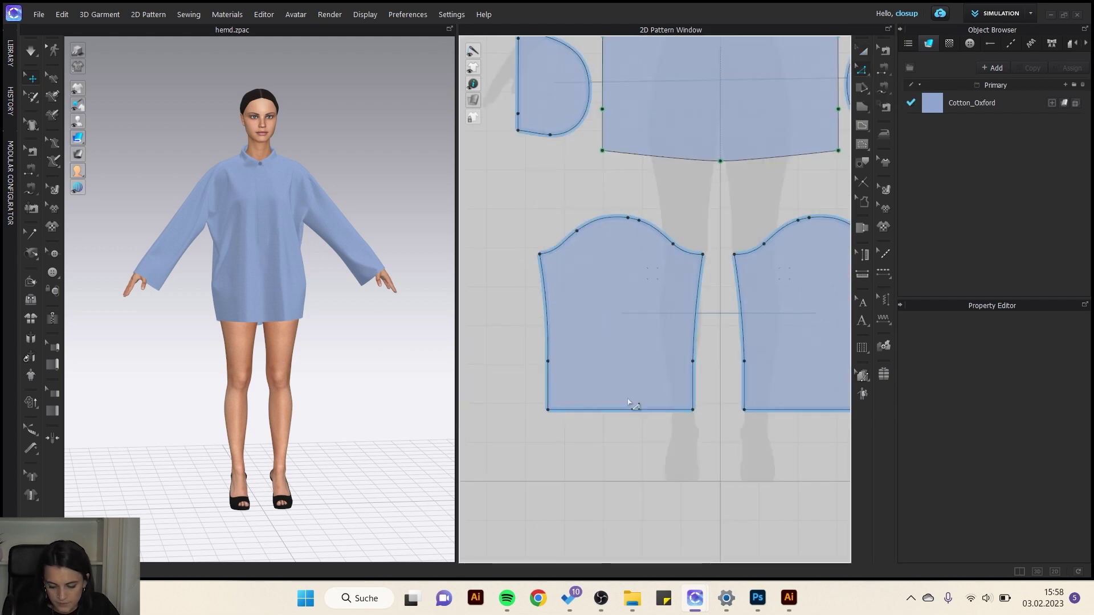
pyautogui.click(628, 409)
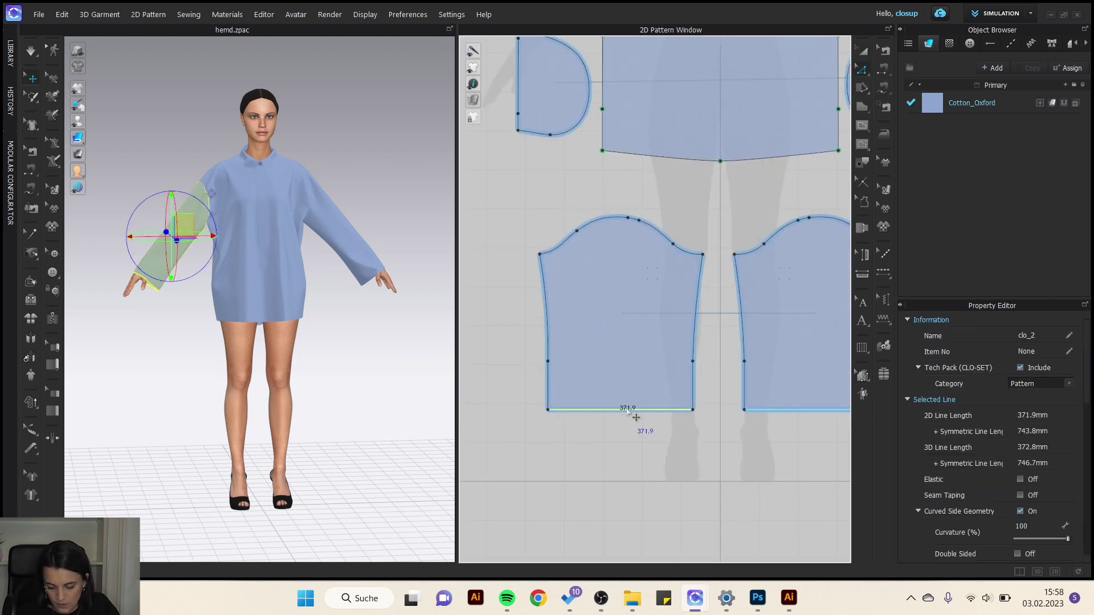
pyautogui.rightClick(627, 409)
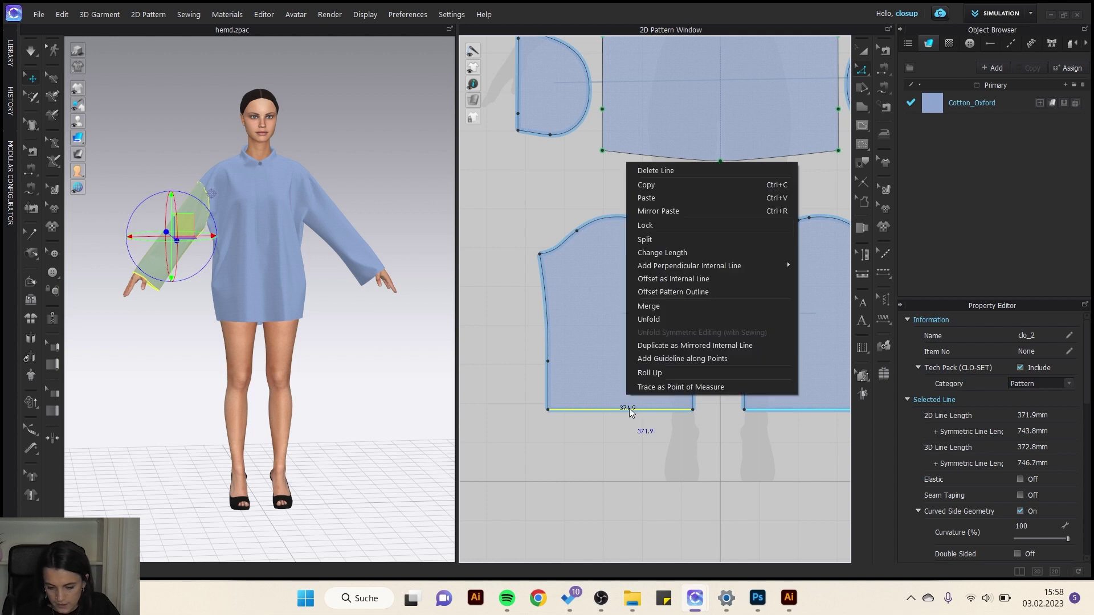
pyautogui.click(682, 278)
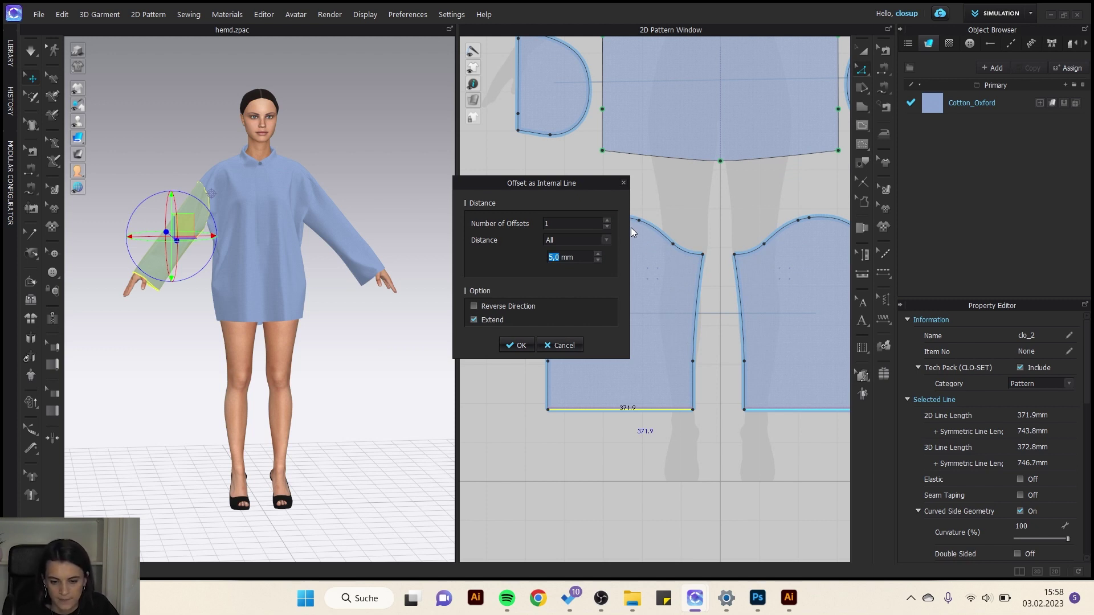
# - Create six individually spaced hem offset lines at 30, 5, 10, 5, 5 and 10 mm
pyautogui.tripleClick(607, 220)
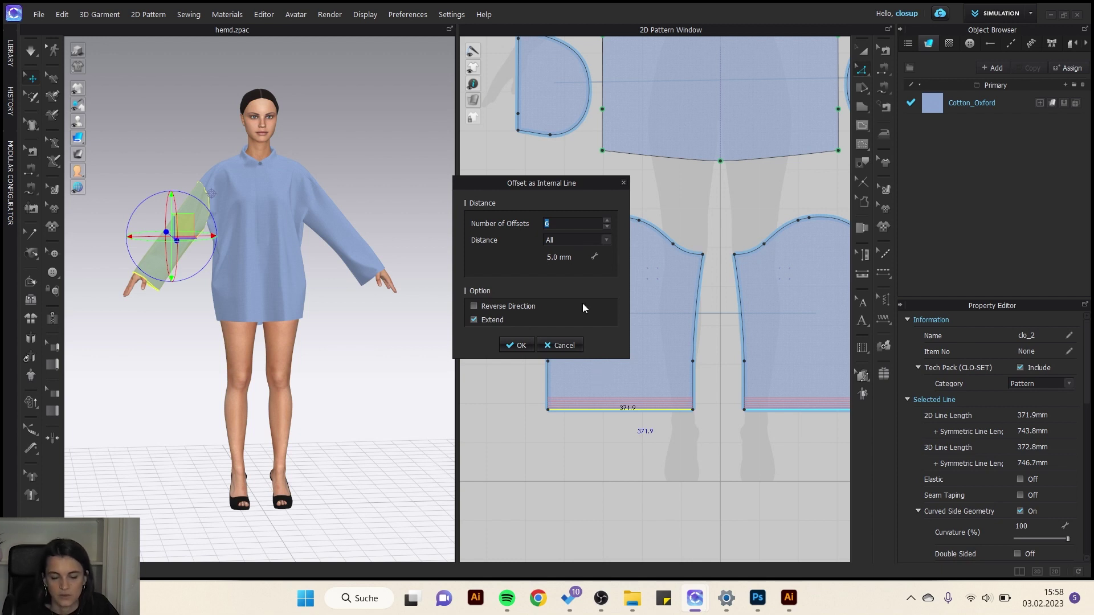
pyautogui.click(593, 243)
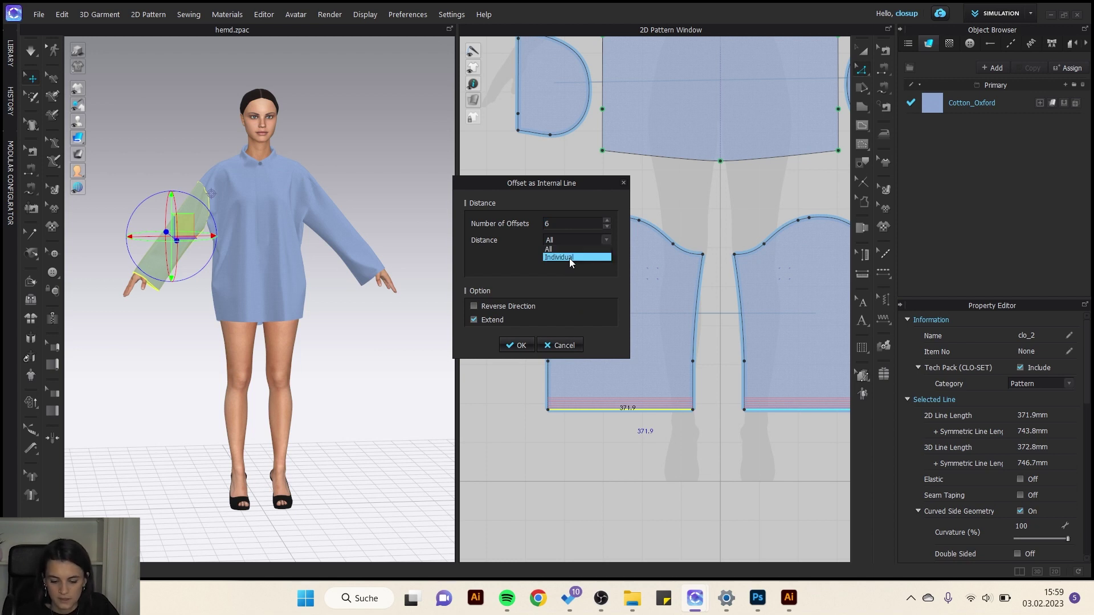
pyautogui.click(556, 257)
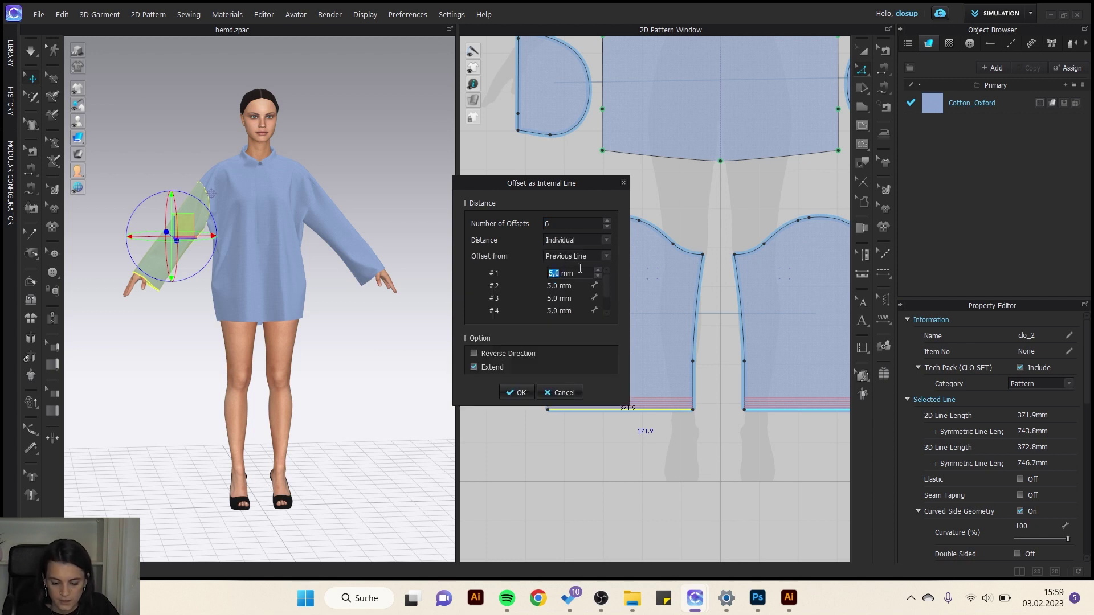
pyautogui.doubleClick(562, 273)
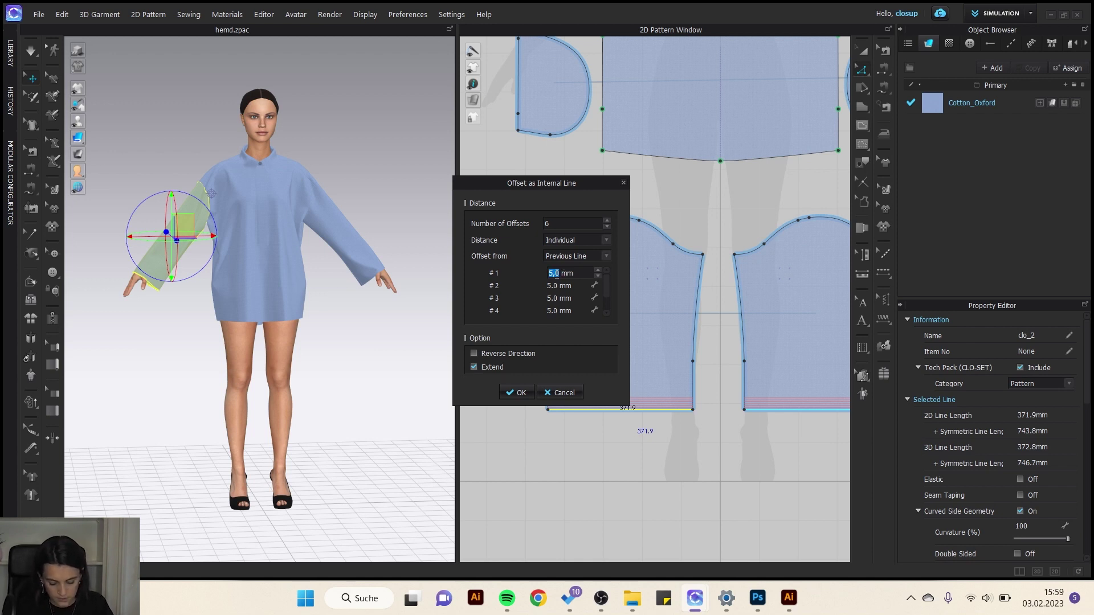
pyautogui.write('30')
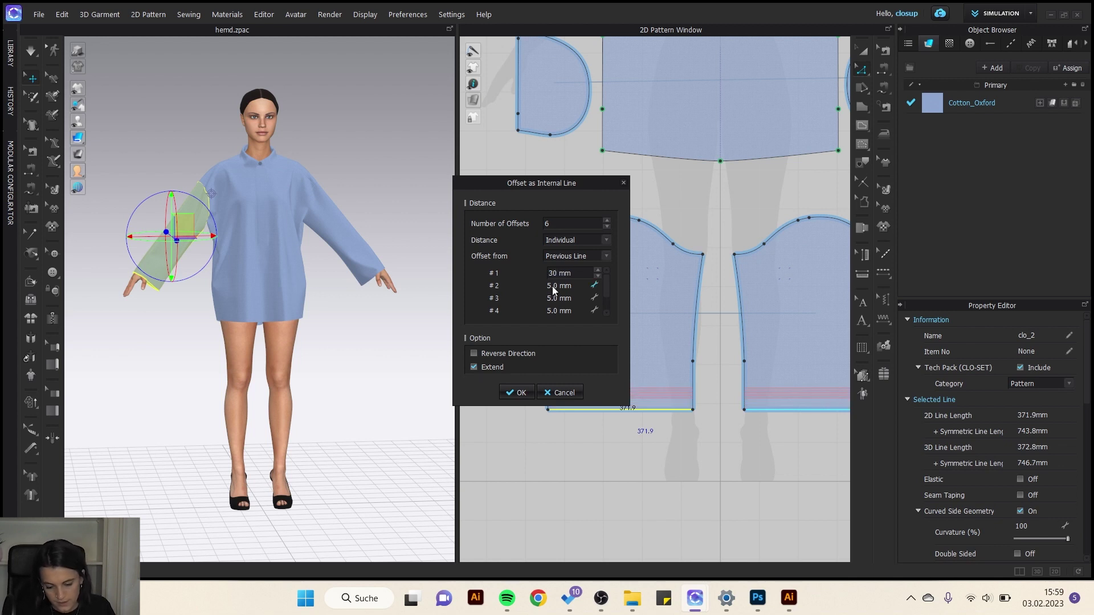
pyautogui.click(551, 298)
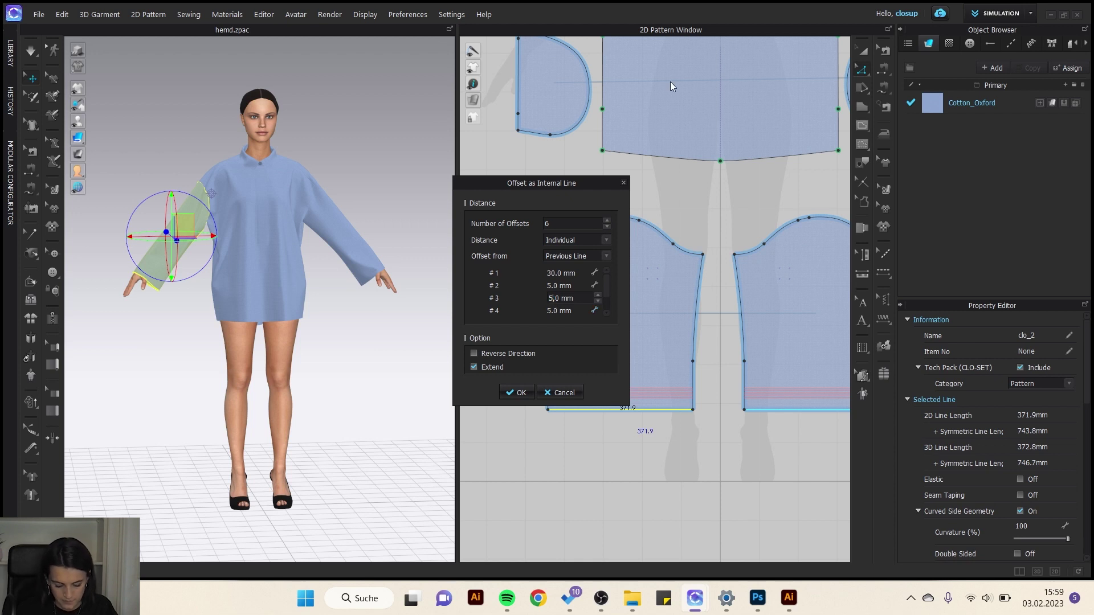
pyautogui.press('BackSpace')
pyautogui.write('10')
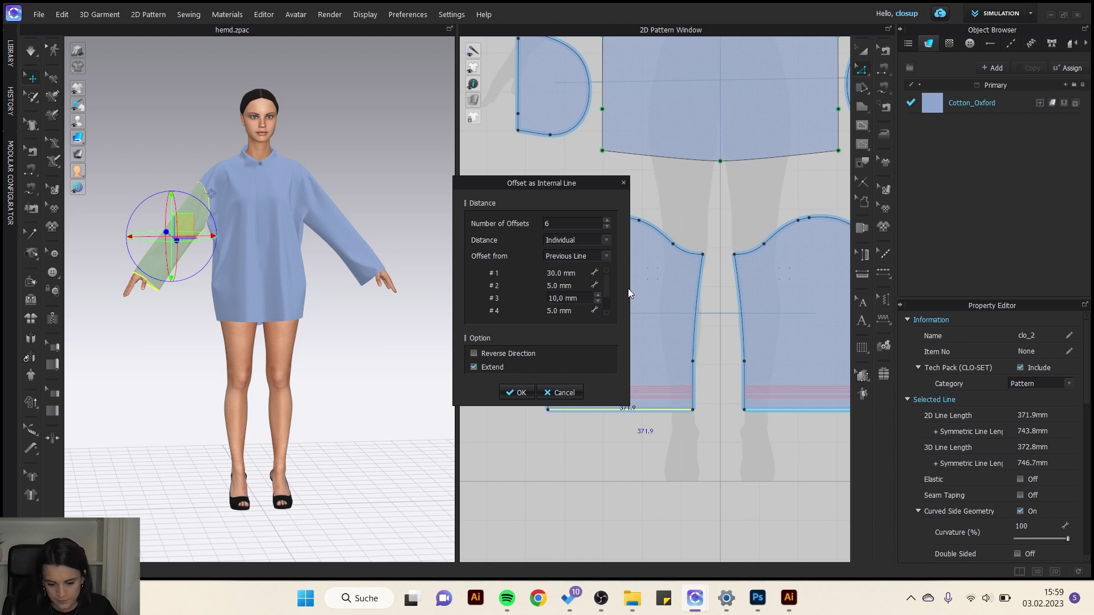
pyautogui.moveTo(608, 288); pyautogui.dragTo(607, 296)
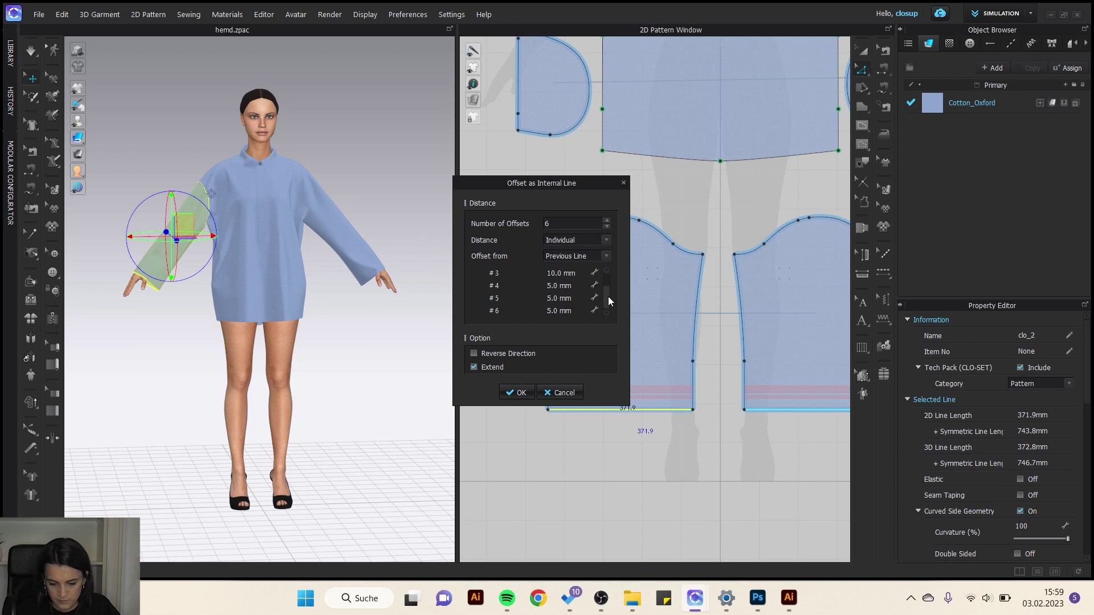
pyautogui.doubleClick(550, 311)
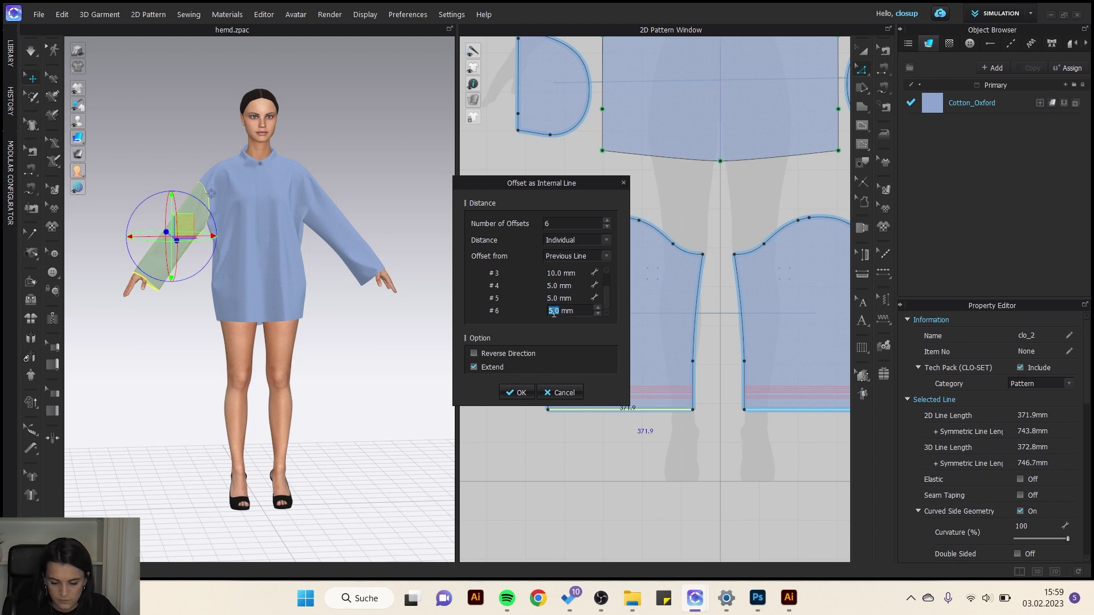
pyautogui.write('10')
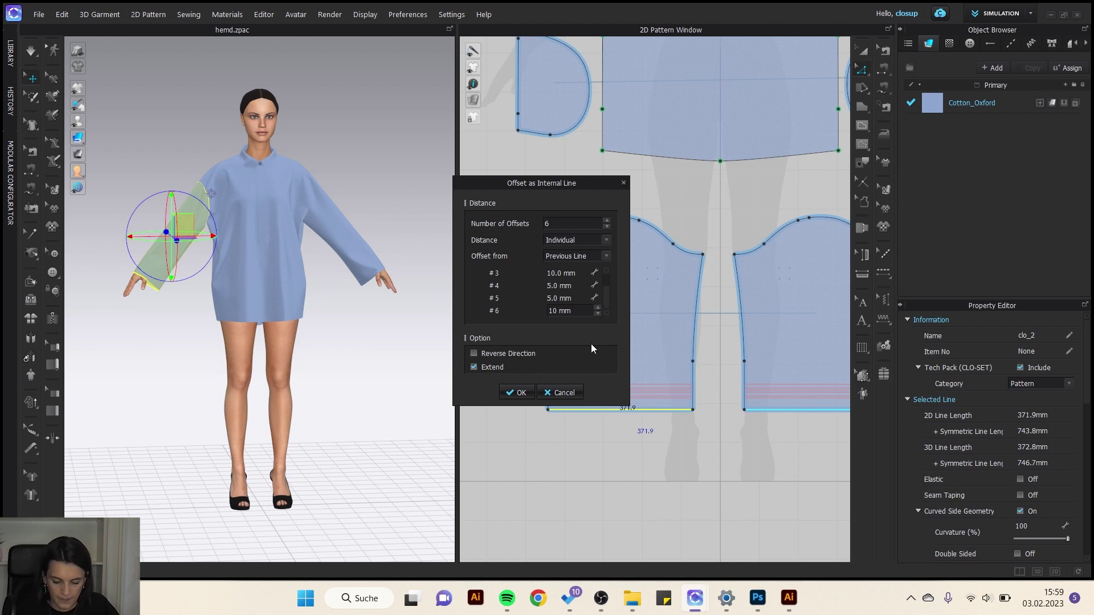
pyautogui.click(515, 395)
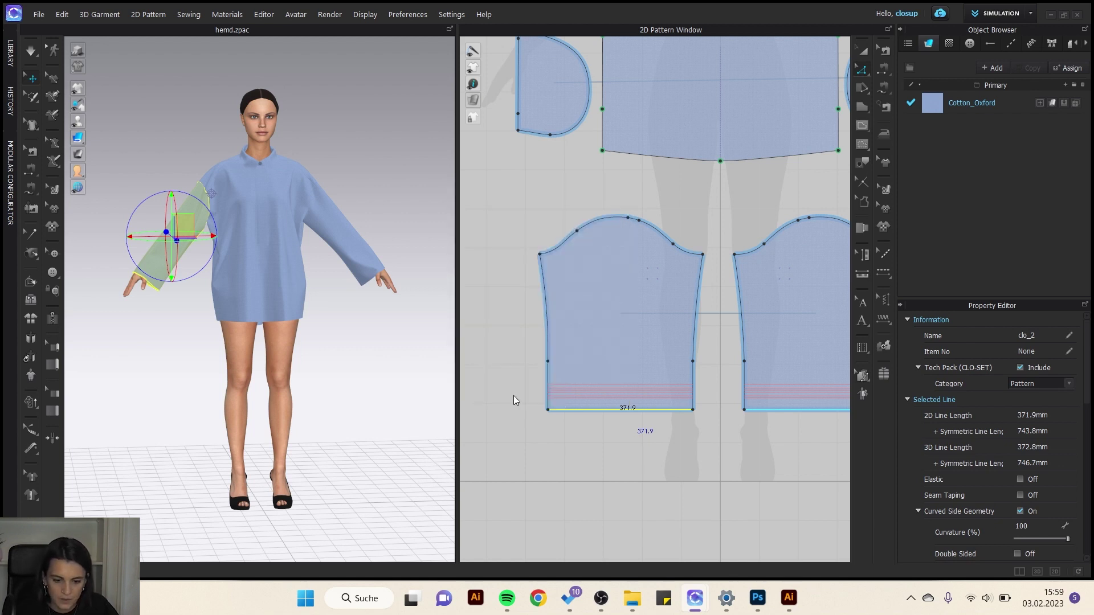
# - Tick Elastic for the new cuff internal lines, giving strength 10 and ratio 80
pyautogui.click(758, 390)
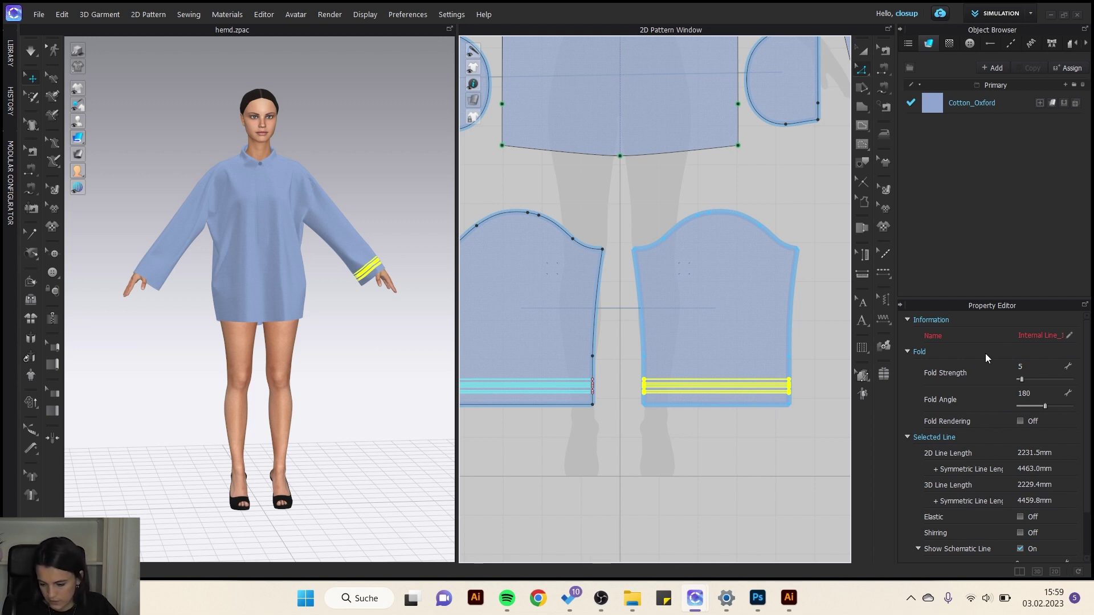
pyautogui.scroll(-2, 999, 456)
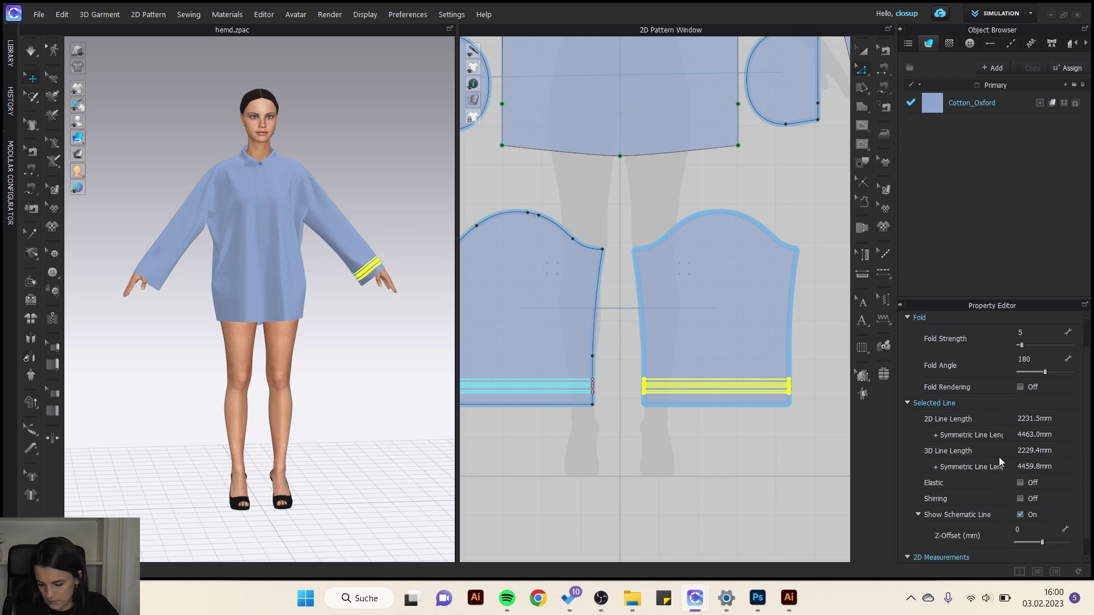
pyautogui.click(1019, 482)
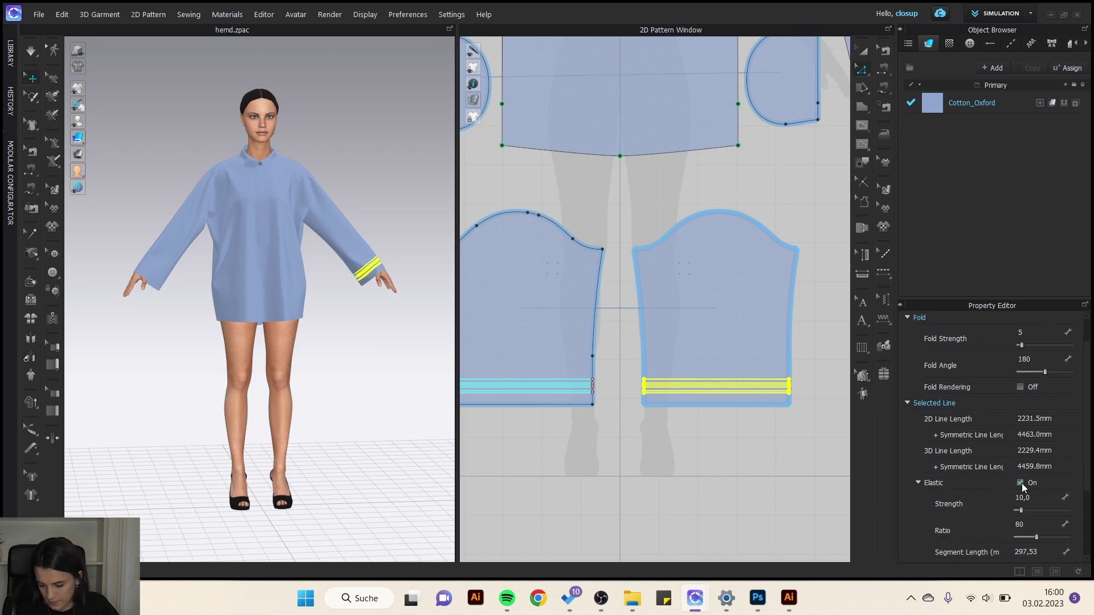
pyautogui.scroll(-4, 1025, 468)
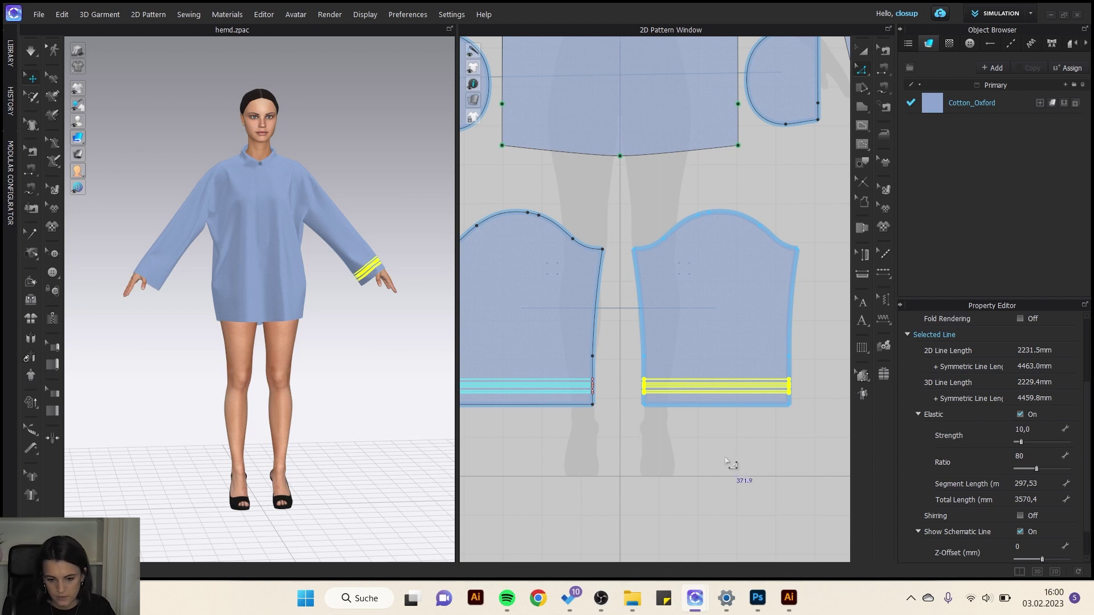
pyautogui.click(654, 443)
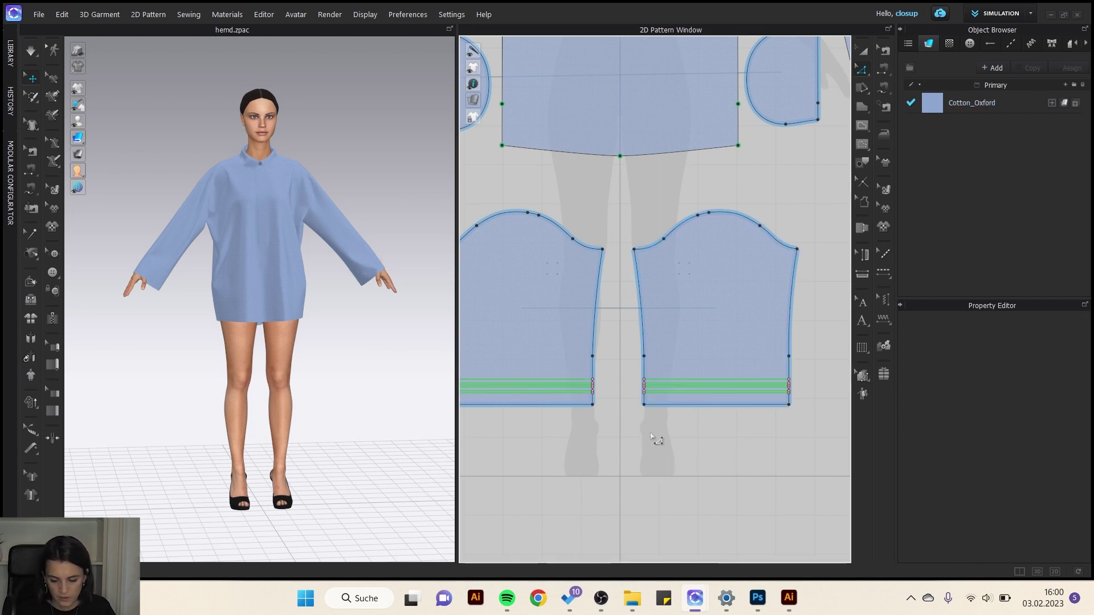
# - Simulate so both cuffs gather, then select the right sleeve's elastic cuff lines
pyautogui.press('space')
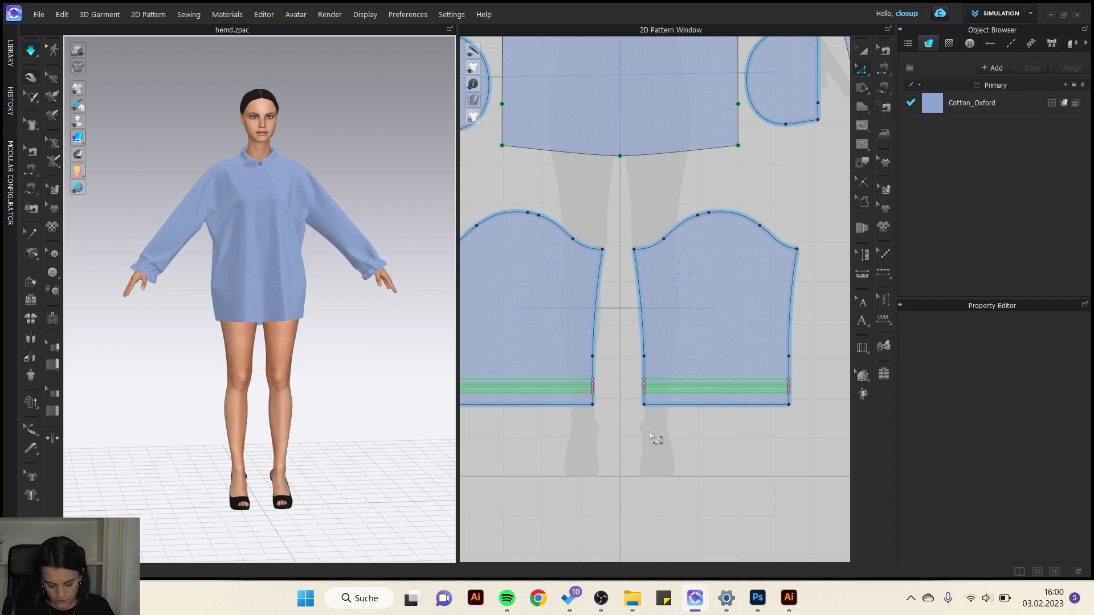
pyautogui.press('space')
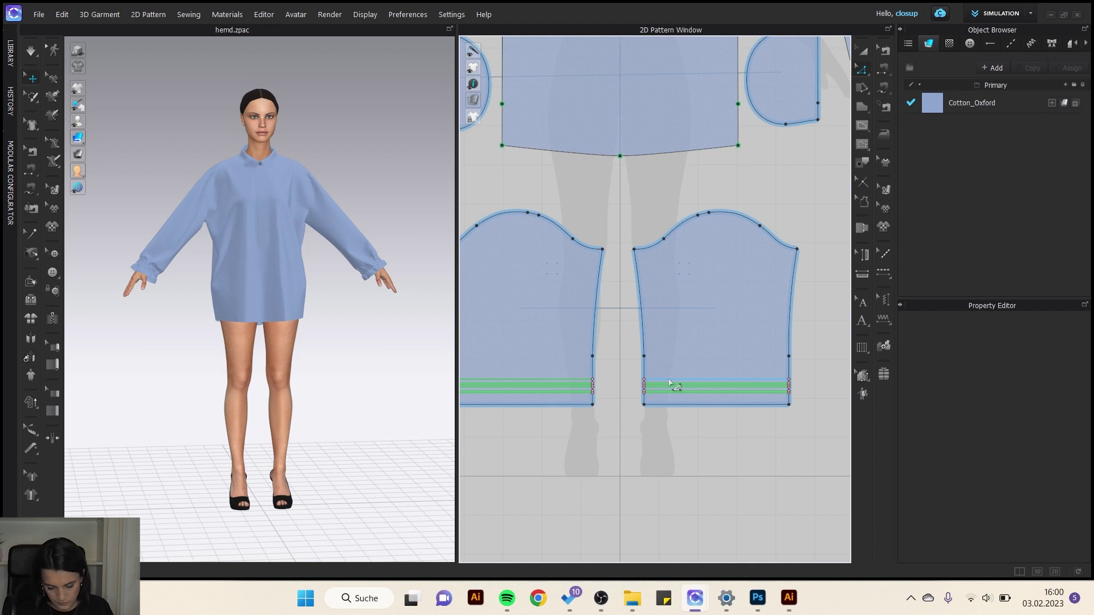
pyautogui.scroll(-2, 663, 388)
pyautogui.moveTo(660, 388); pyautogui.dragTo(782, 402)
# - Change the cuff elastic ratio from 80 to 65 and re-simulate for tighter gathers
pyautogui.doubleClick(1038, 459)
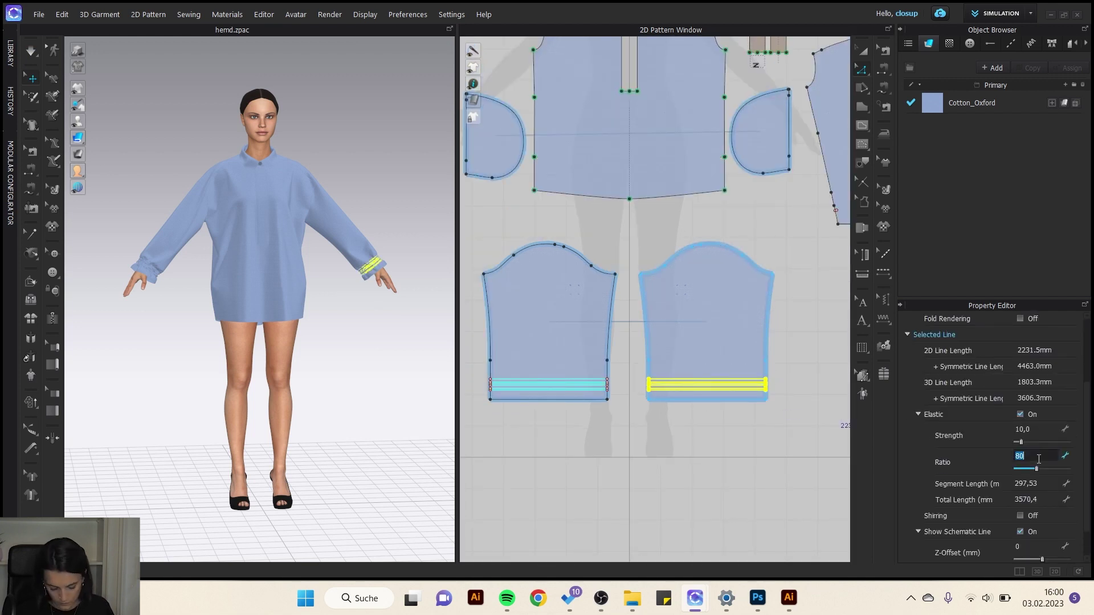
pyautogui.write('65')
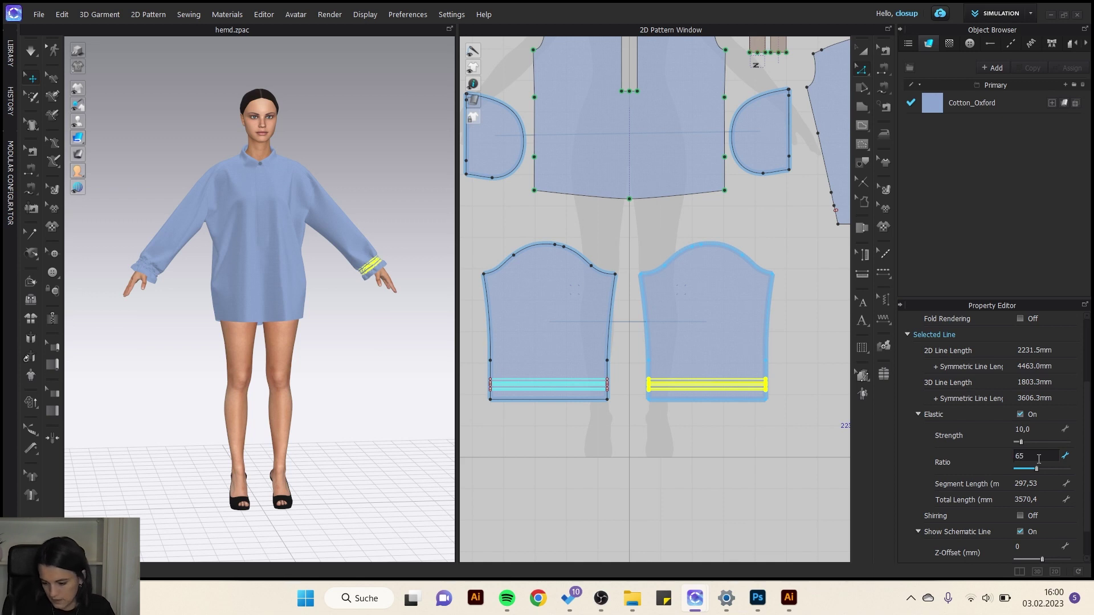
pyautogui.press('Return')
pyautogui.scroll(5, 386, 288)
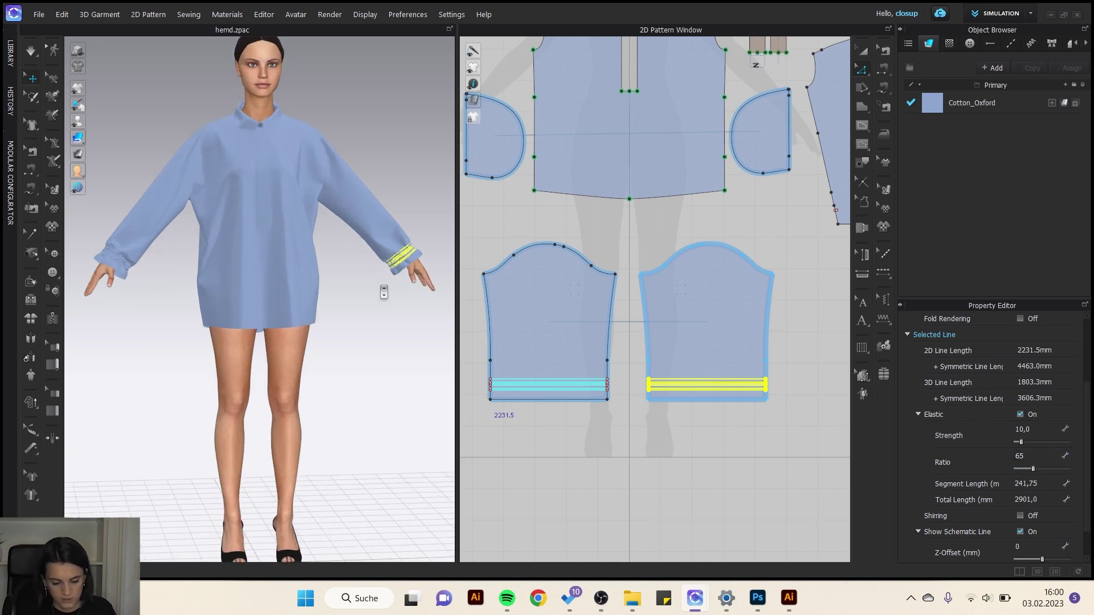
pyautogui.press('space')
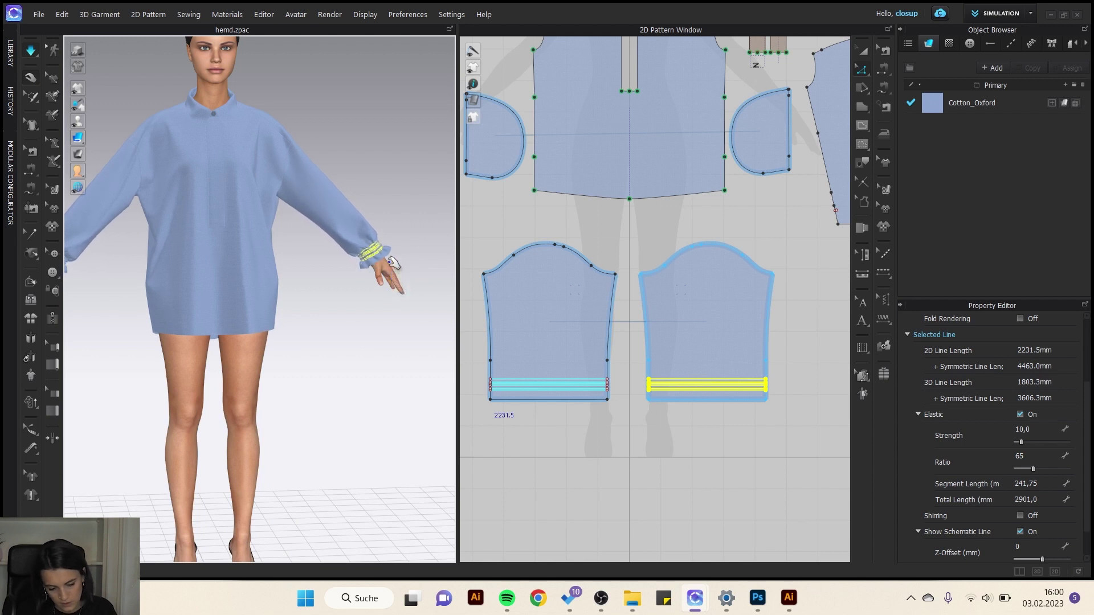
pyautogui.click(398, 237)
# - Stop the simulation, turn on Show Internal Lines in 3D, and zoom into the ruffled cuff
pyautogui.press('space')
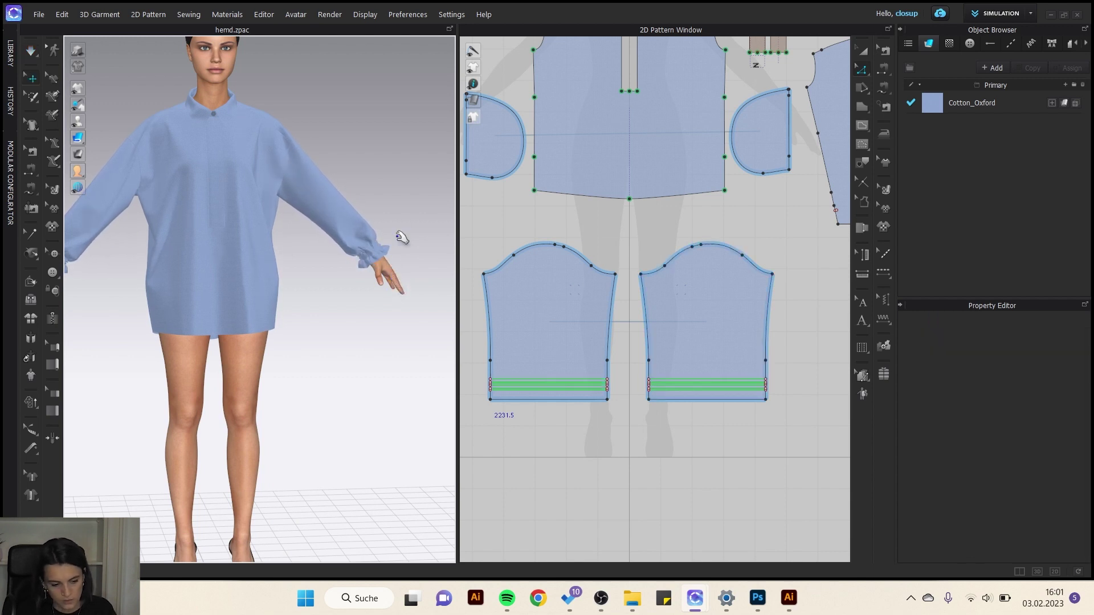
pyautogui.moveTo(94, 90)
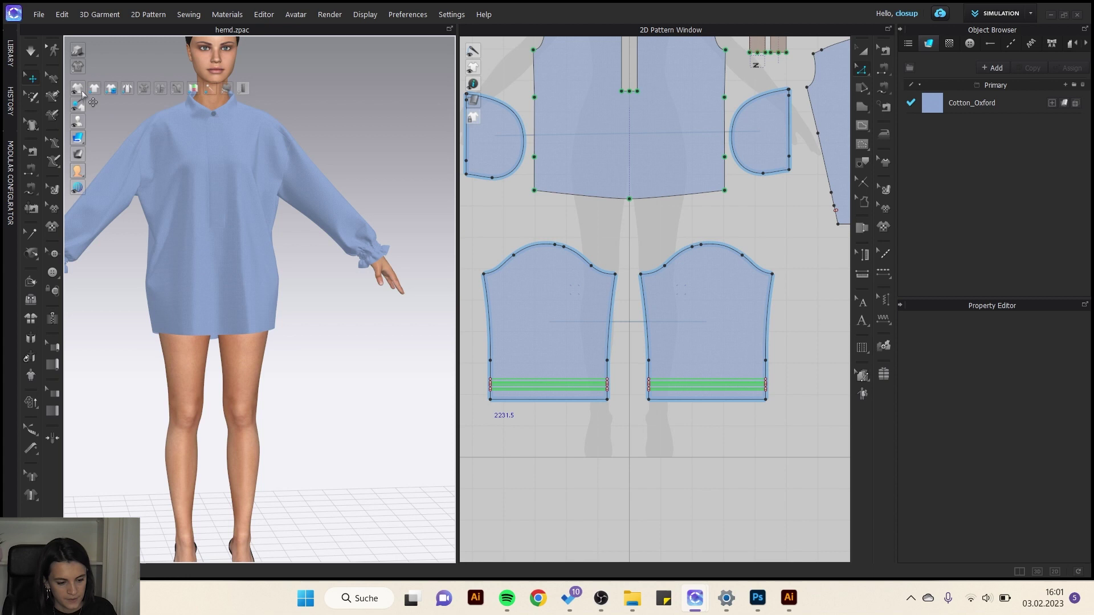
pyautogui.click(148, 91)
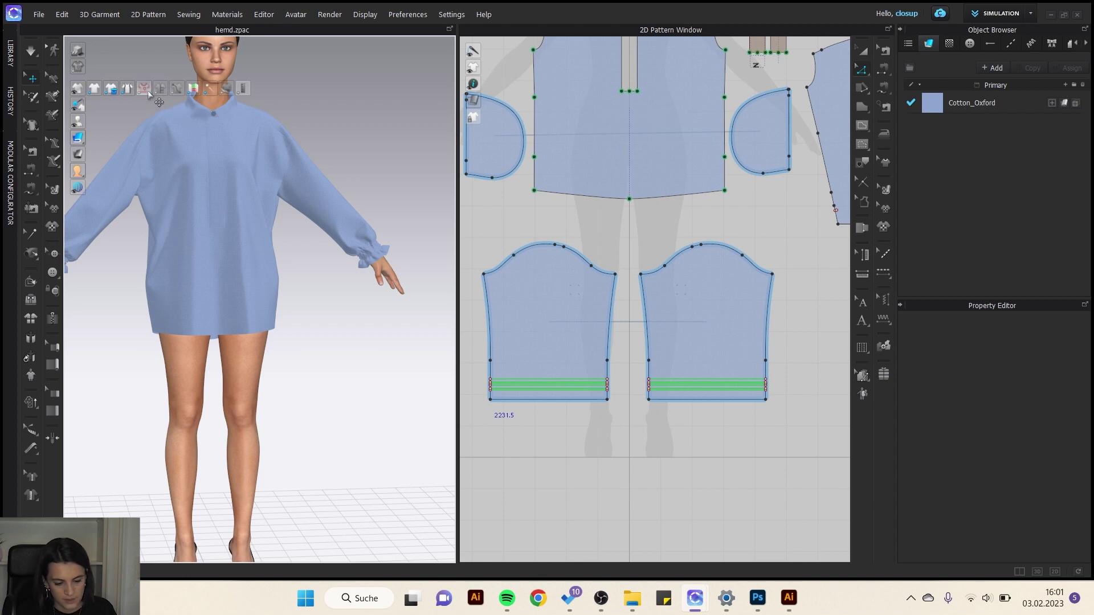
pyautogui.scroll(3, 419, 224)
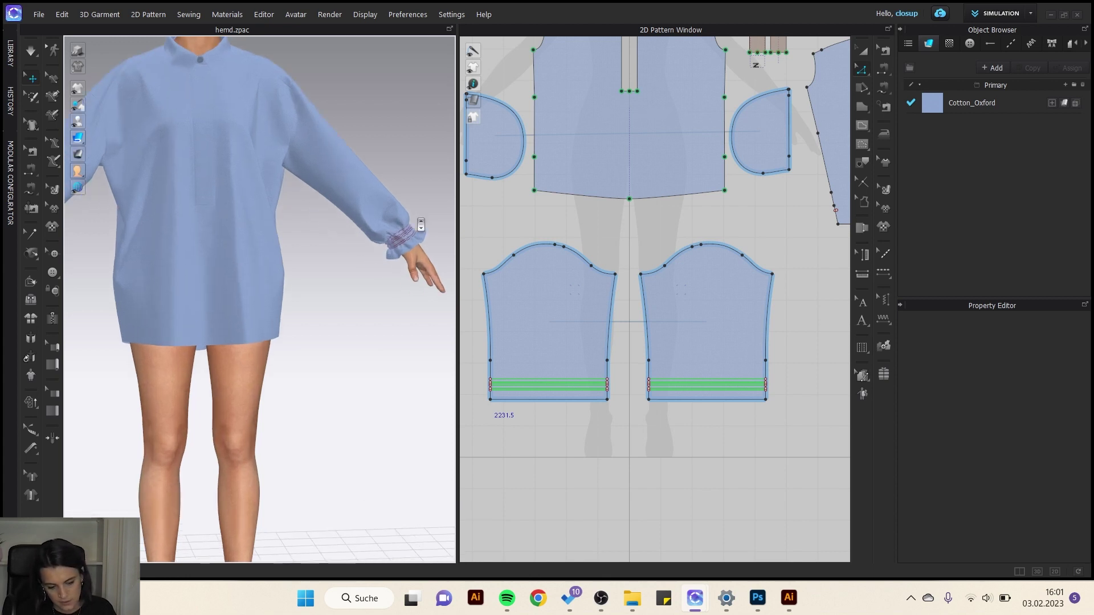
pyautogui.scroll(6, 391, 227)
pyautogui.scroll(2, 345, 266)
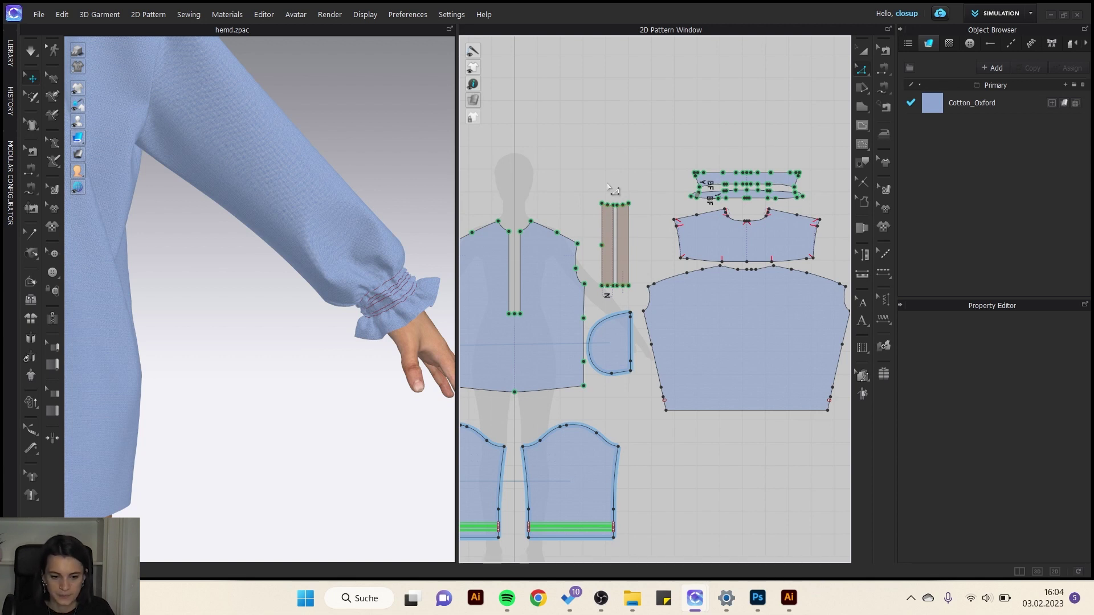
# - Set the front and yoke neckline lines to elastic with ratio 100
pyautogui.scroll(2, 490, 204)
pyautogui.click(551, 259)
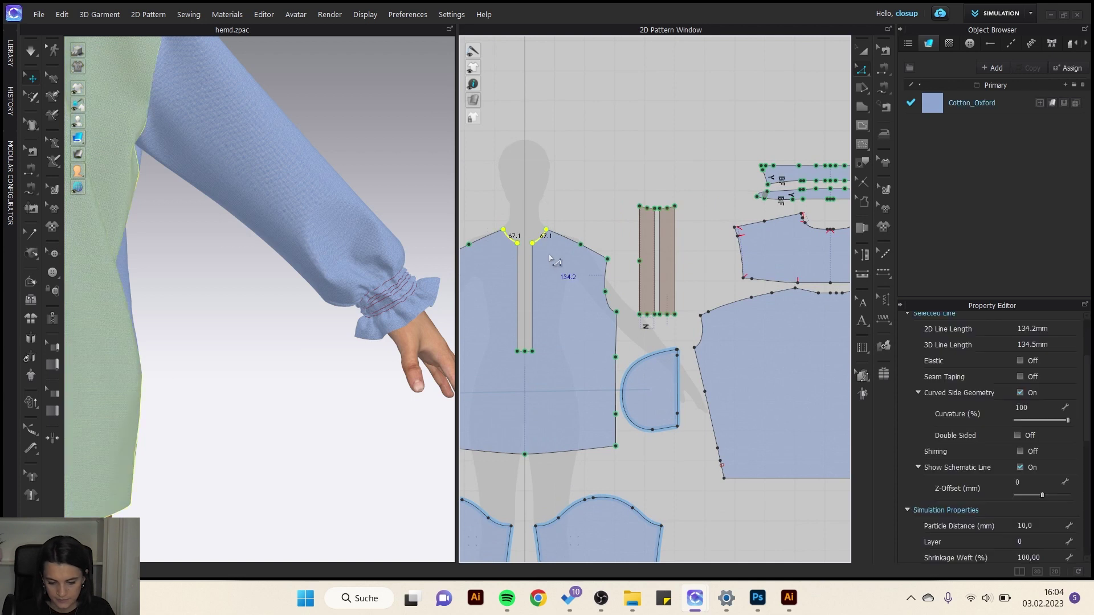
pyautogui.moveTo(801, 220); pyautogui.dragTo(708, 237, button='right')
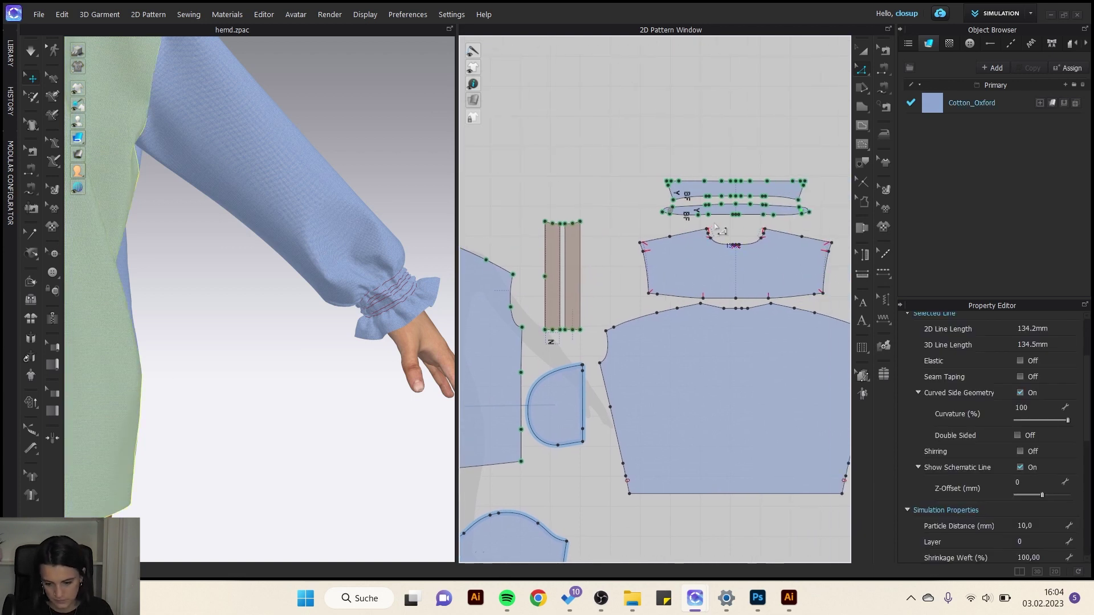
pyautogui.click(719, 232)
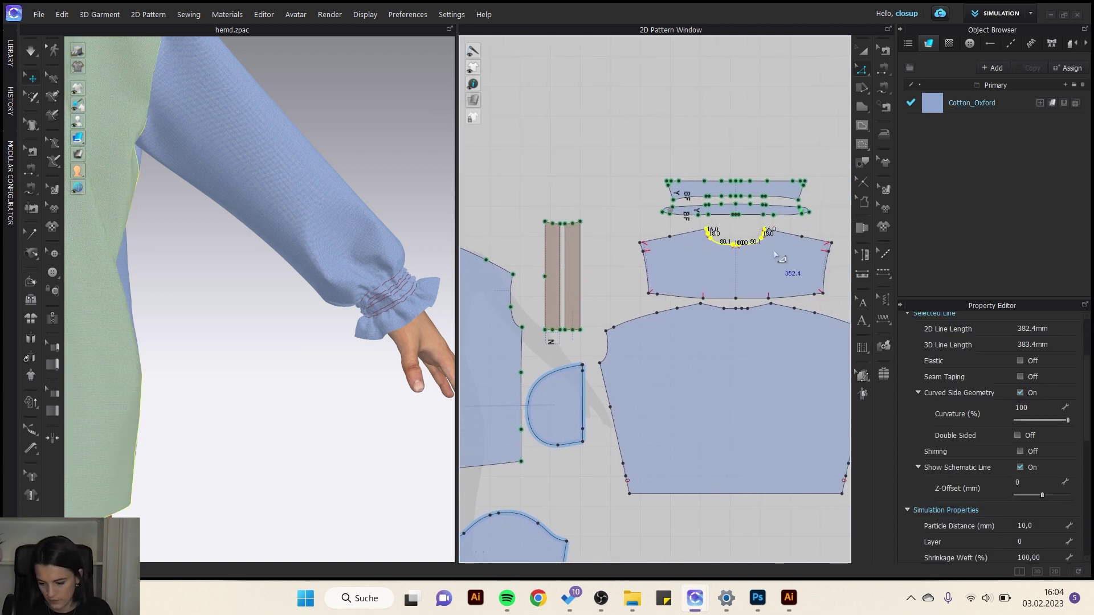
pyautogui.click(1019, 360)
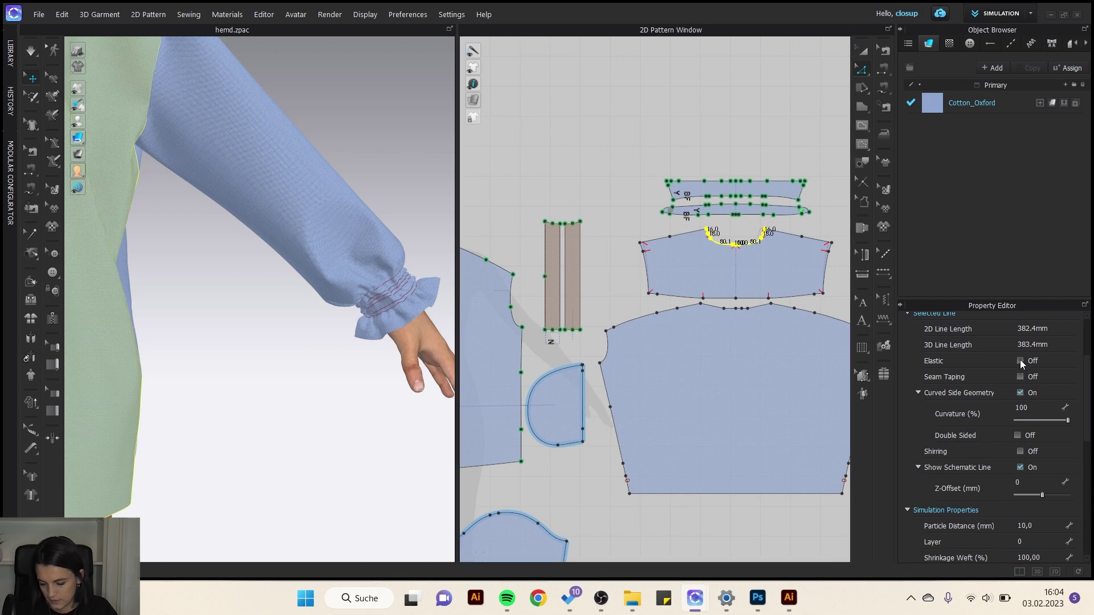
pyautogui.click(1047, 403)
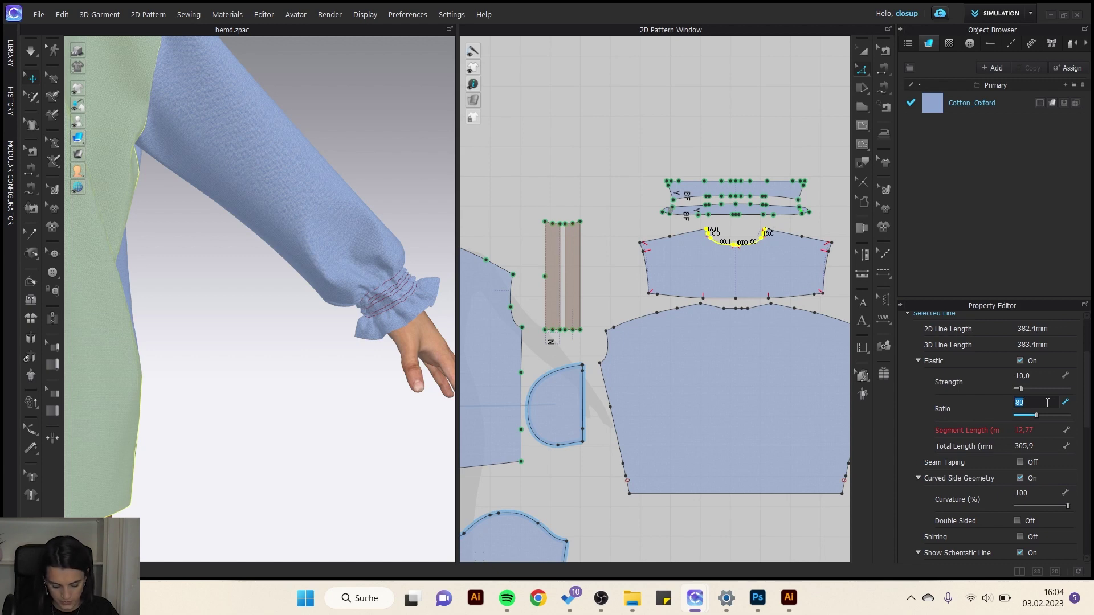
pyautogui.write('100')
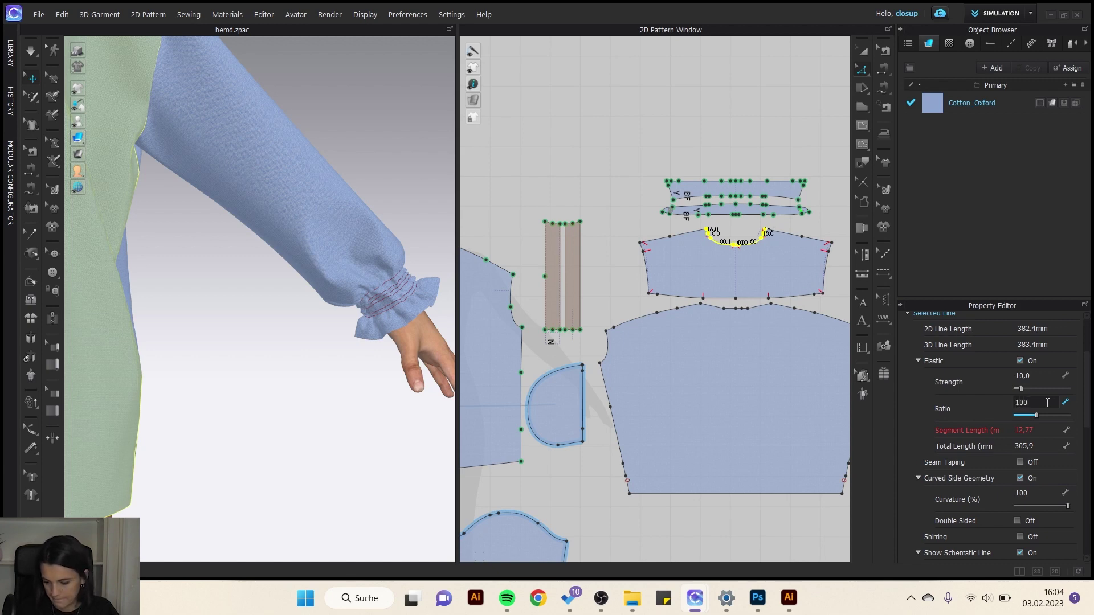
pyautogui.press('Return')
pyautogui.click(750, 154)
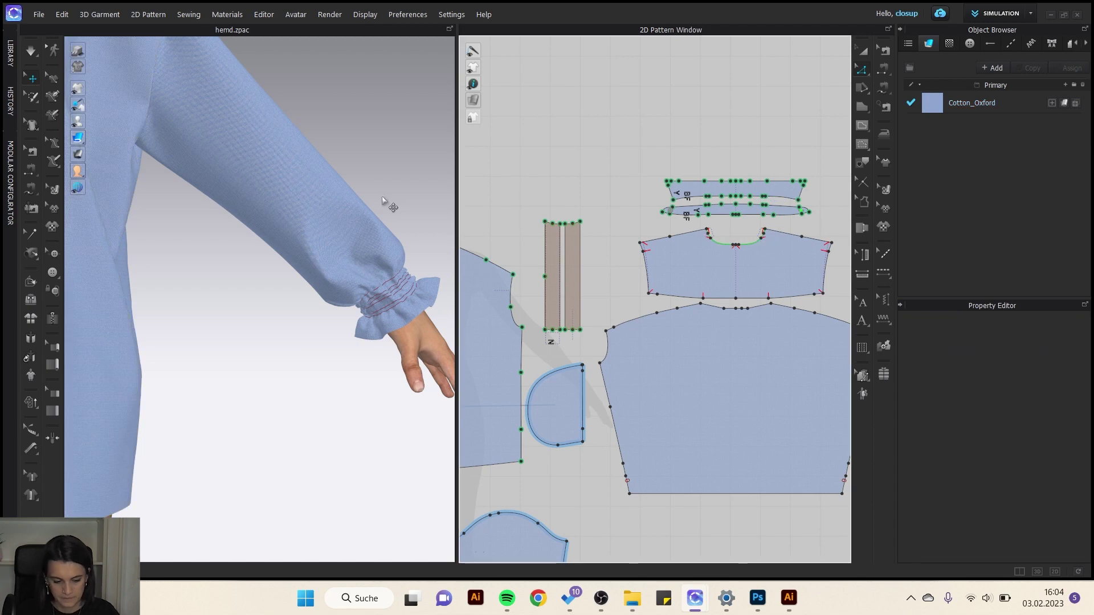
pyautogui.scroll(-5, 364, 222)
# - Show the avatar from the front and zoom the 2D window out to all pieces
pyautogui.press('2')
pyautogui.press('q')
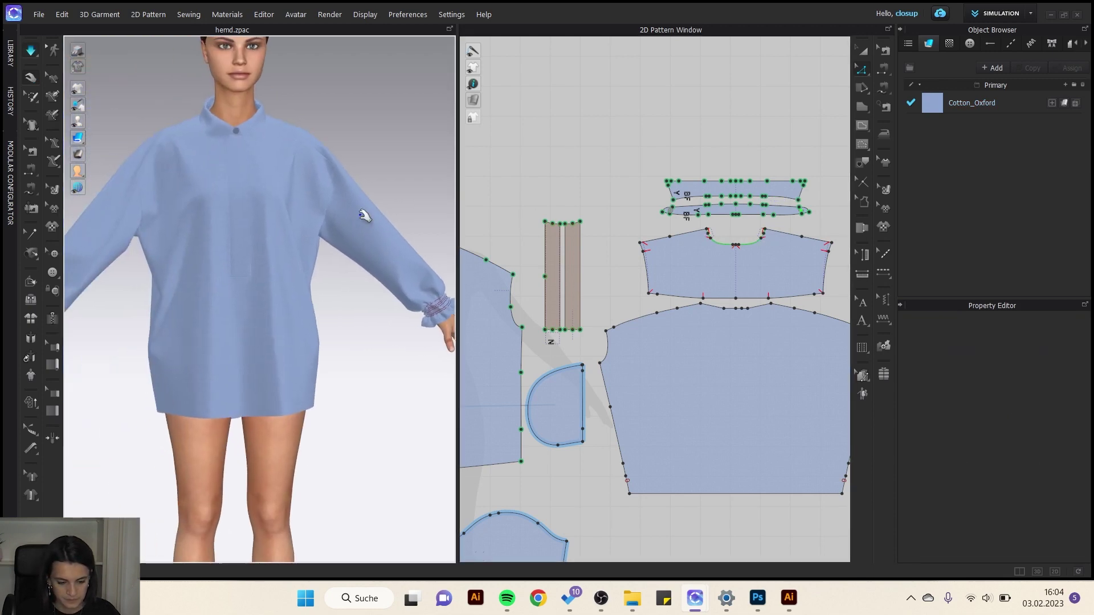
pyautogui.press('w')
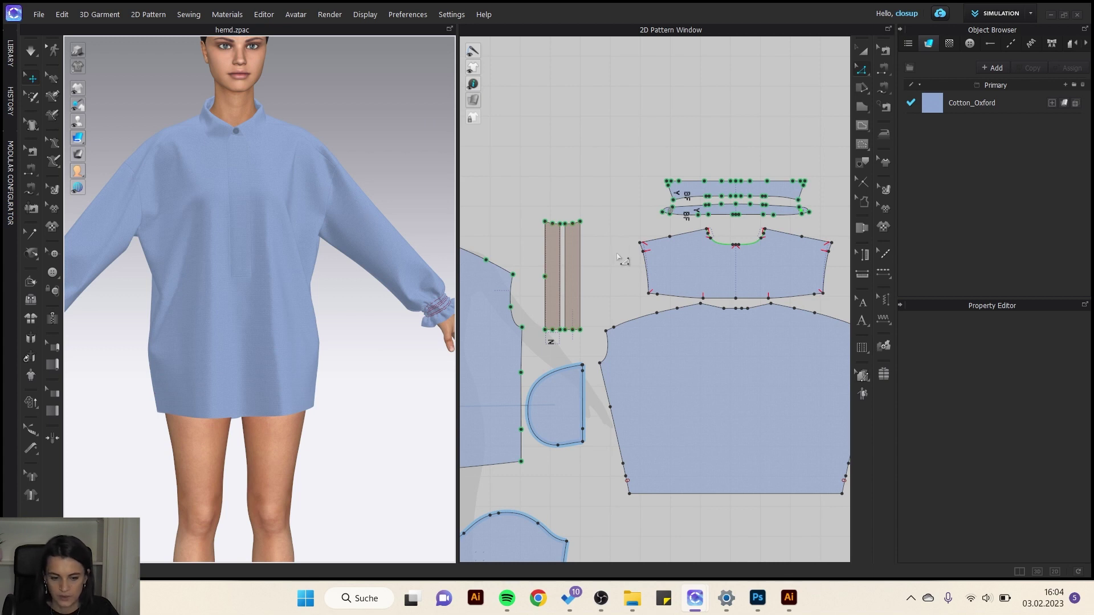
pyautogui.scroll(-5, 622, 259)
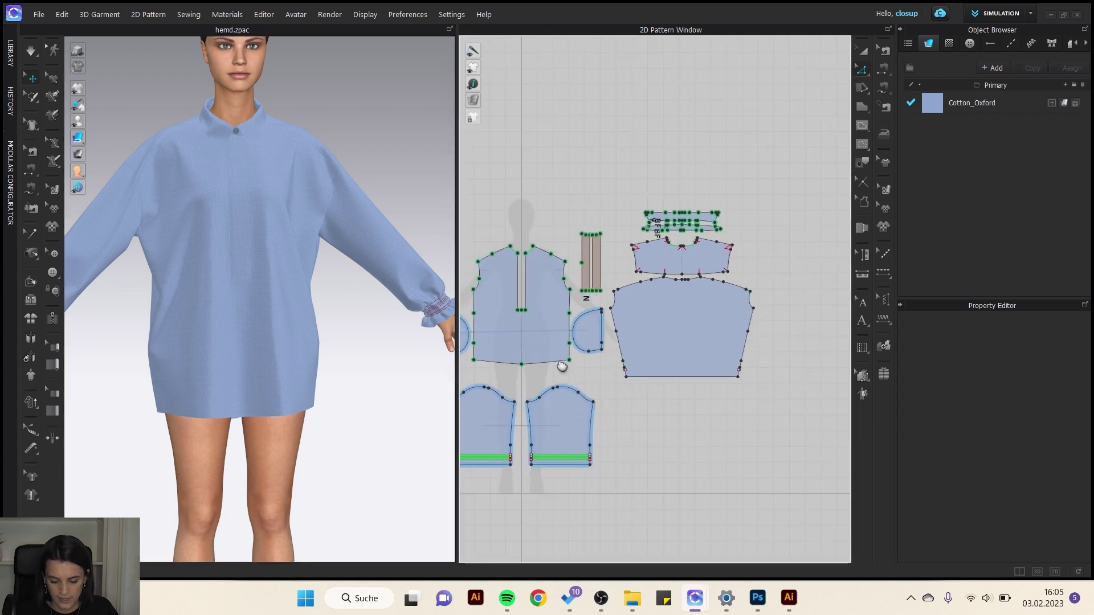
# - Offset a single internal line 300 mm from both the front and back hem lines
pyautogui.click(565, 335)
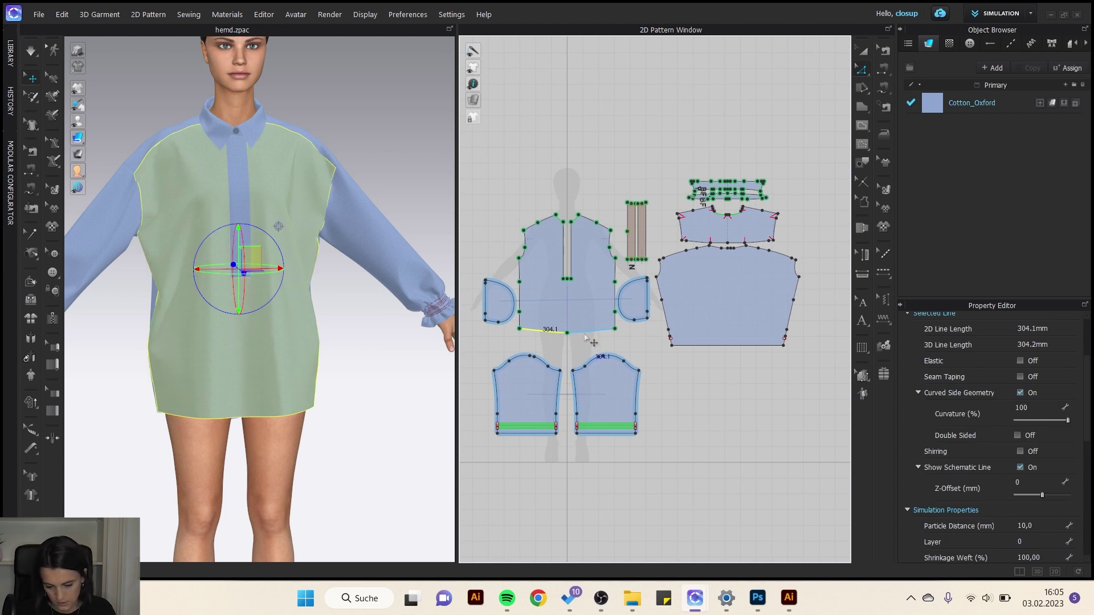
pyautogui.keyDown('shift'); pyautogui.click(709, 345); pyautogui.keyUp('shift')
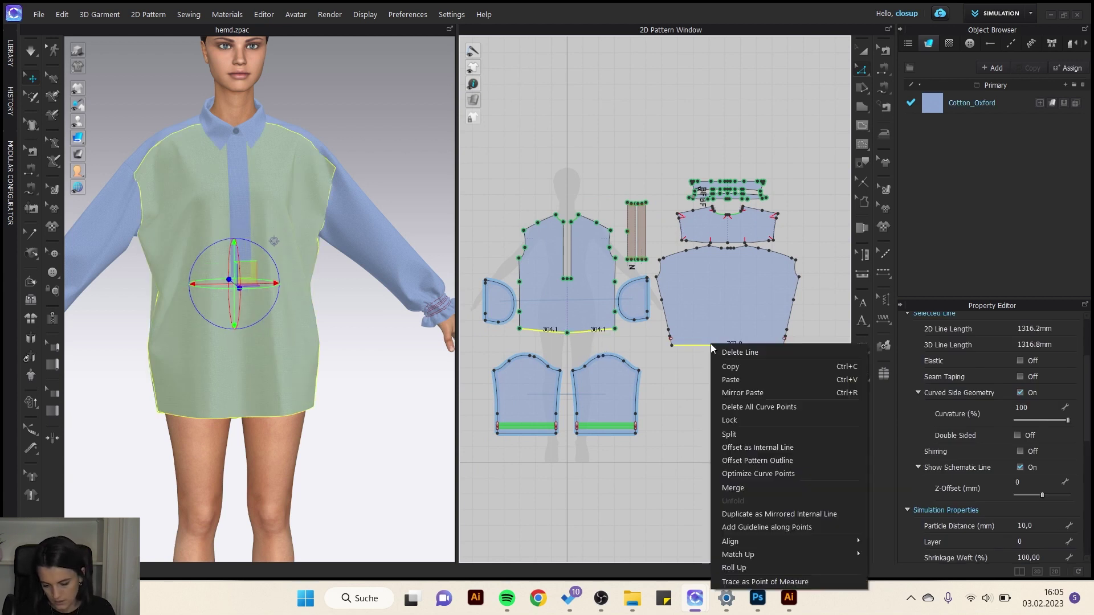
pyautogui.rightClick(709, 344)
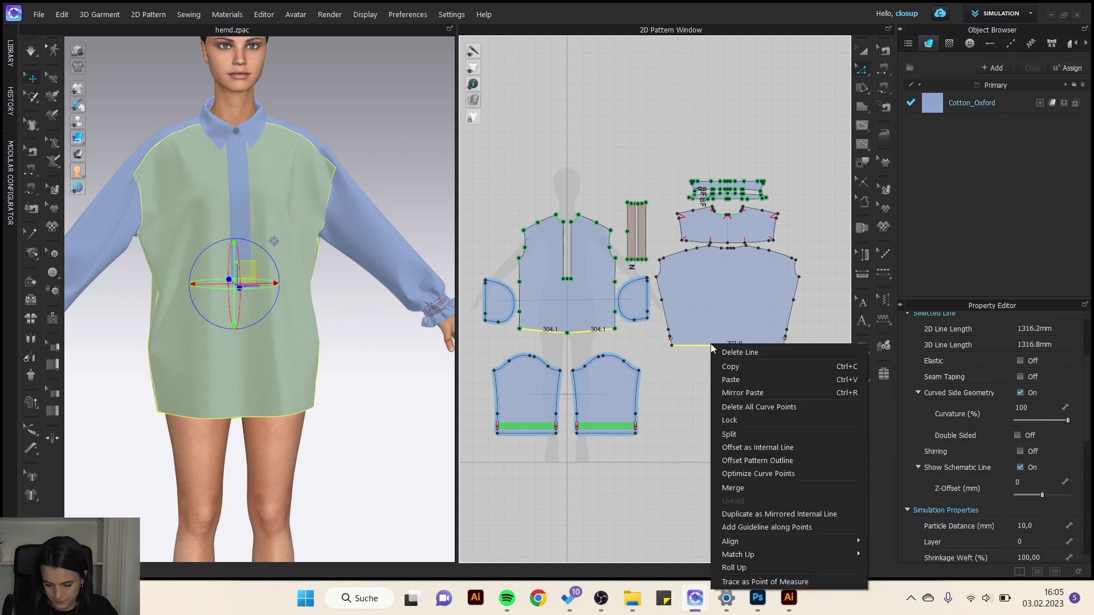
pyautogui.click(777, 448)
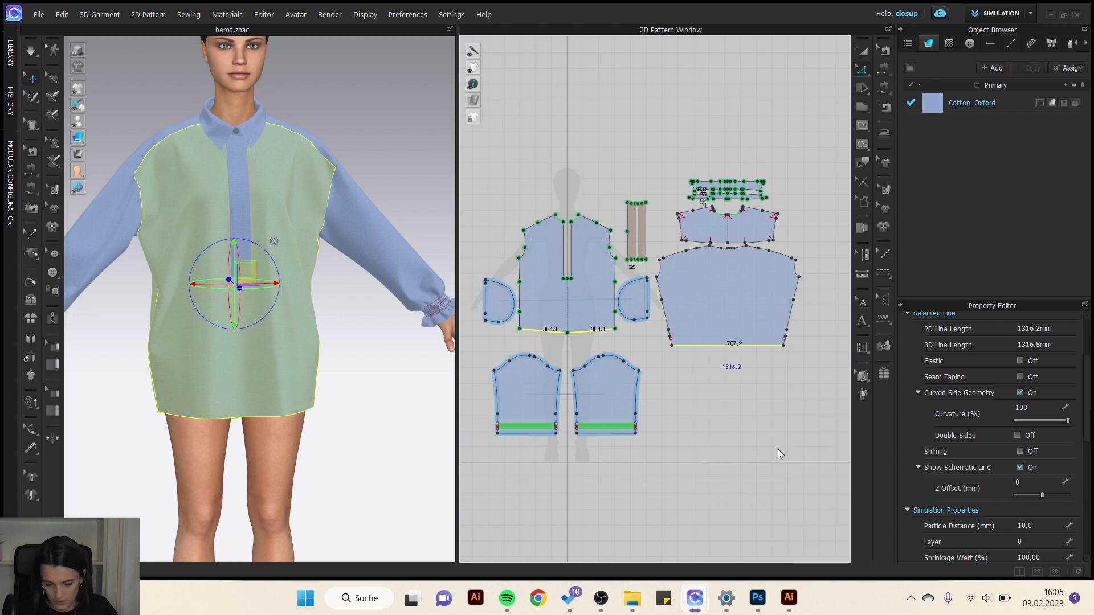
pyautogui.moveTo(578, 159); pyautogui.dragTo(436, 159)
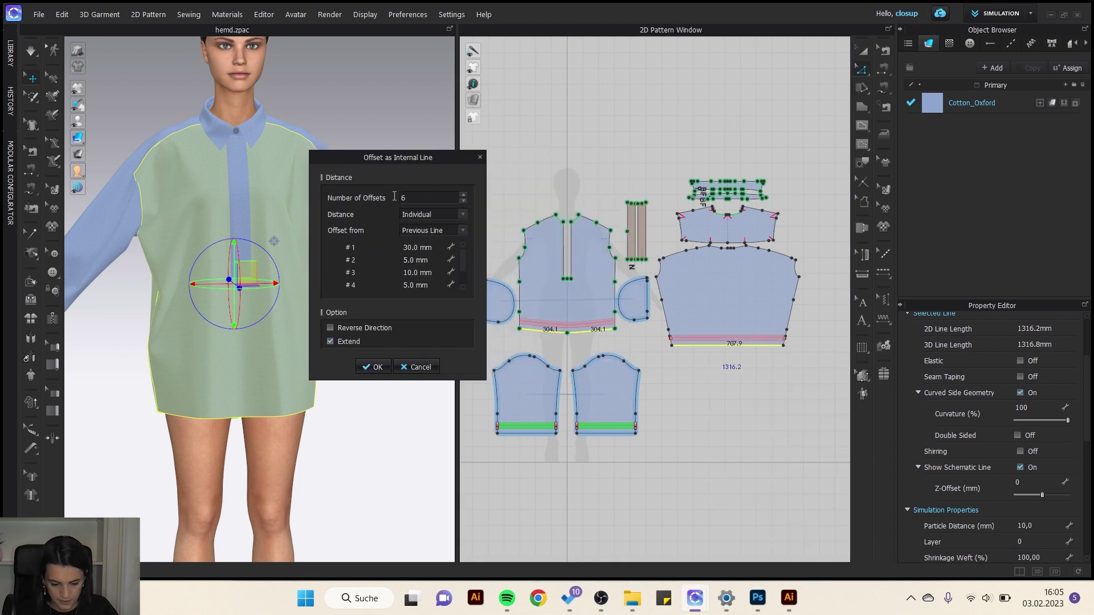
pyautogui.doubleClick(417, 198)
pyautogui.write('1')
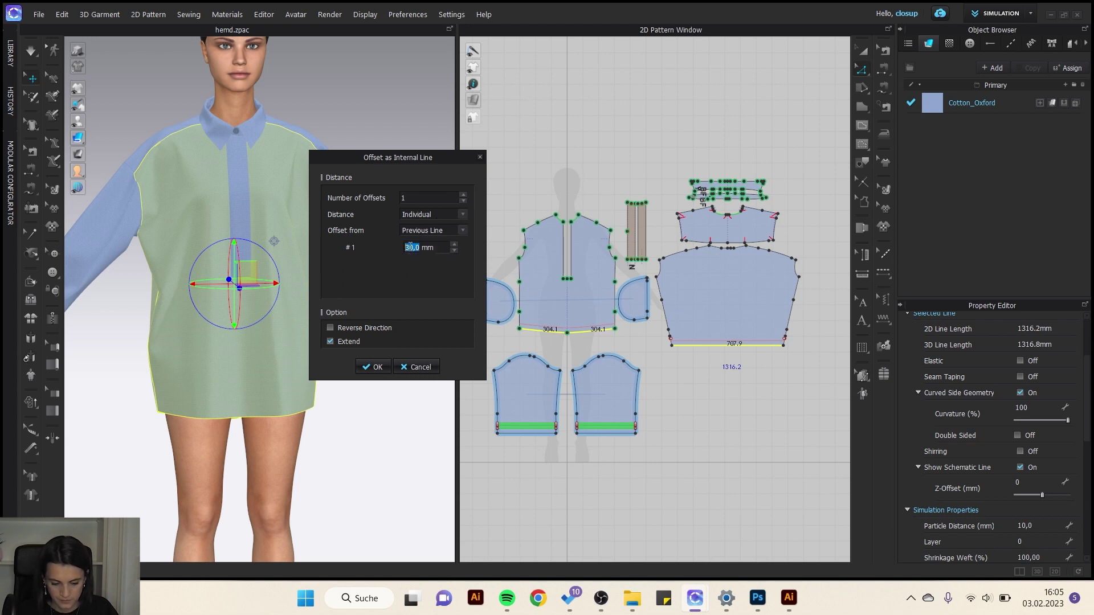
pyautogui.write('300')
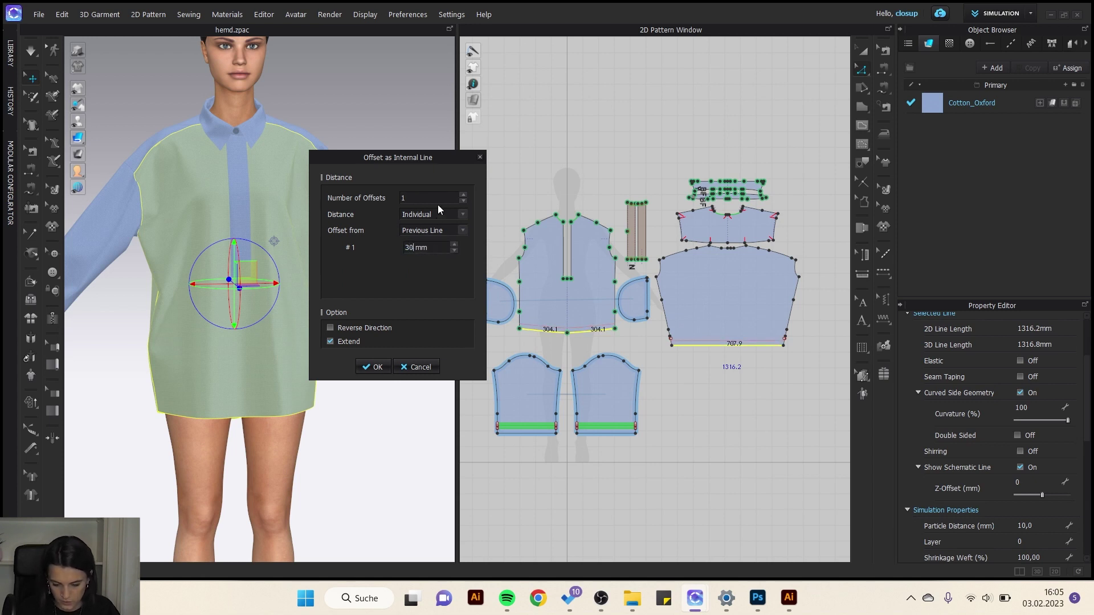
pyautogui.click(377, 367)
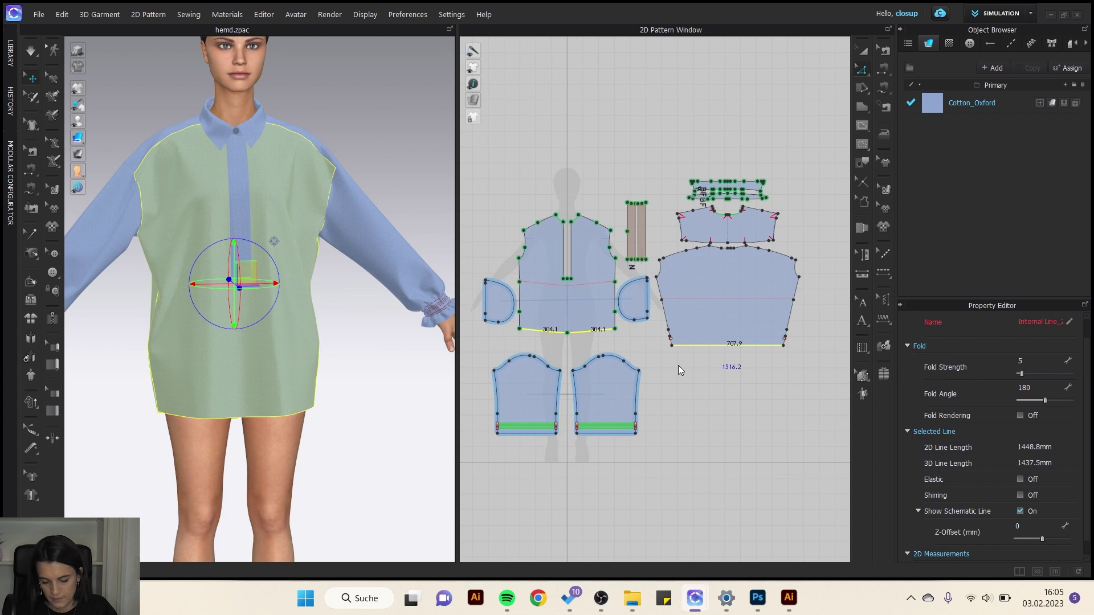
# - Make the waist internal lines elastic and run a brief simulation
pyautogui.click(678, 369)
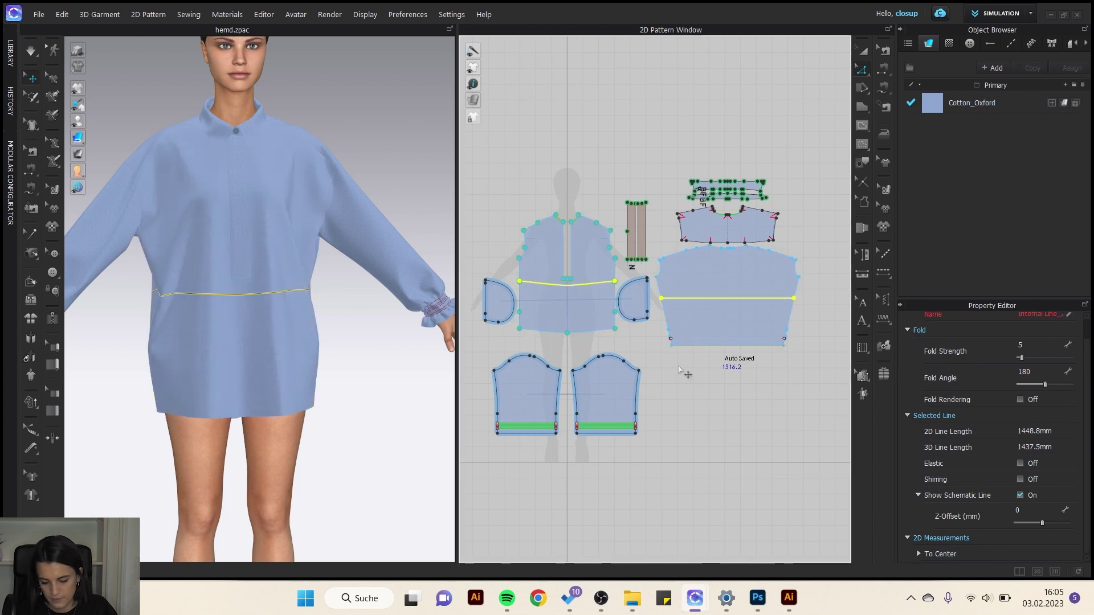
pyautogui.click(1019, 463)
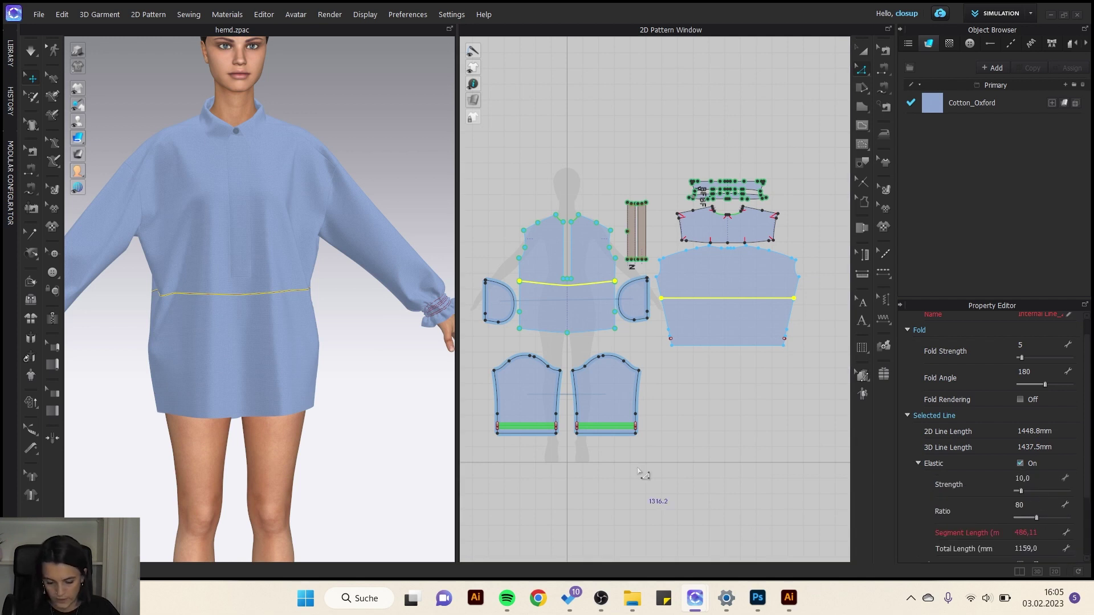
pyautogui.click(373, 325)
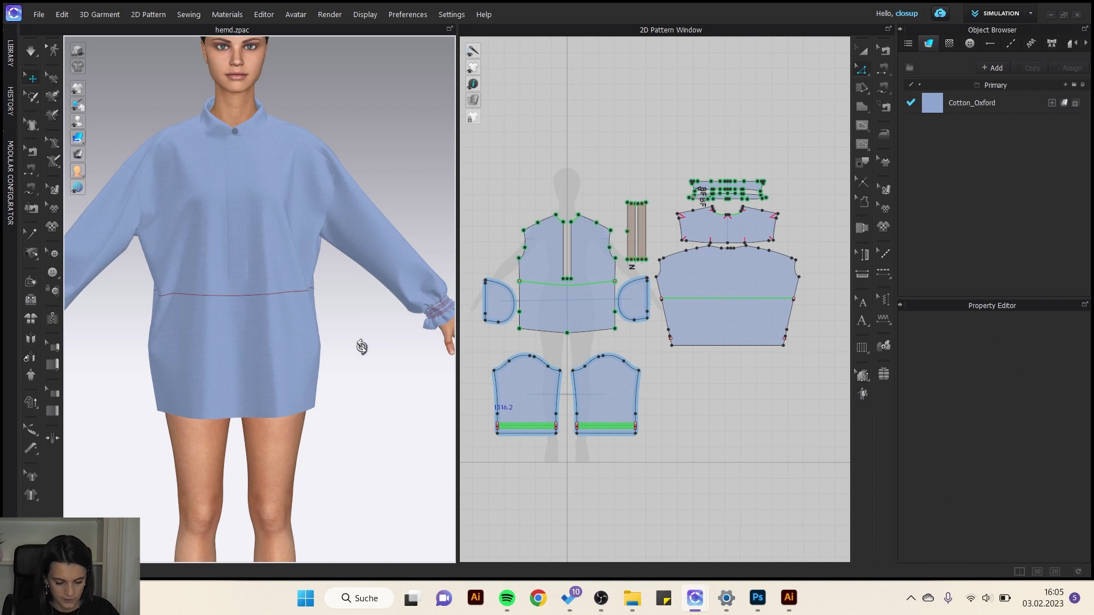
pyautogui.press('space')
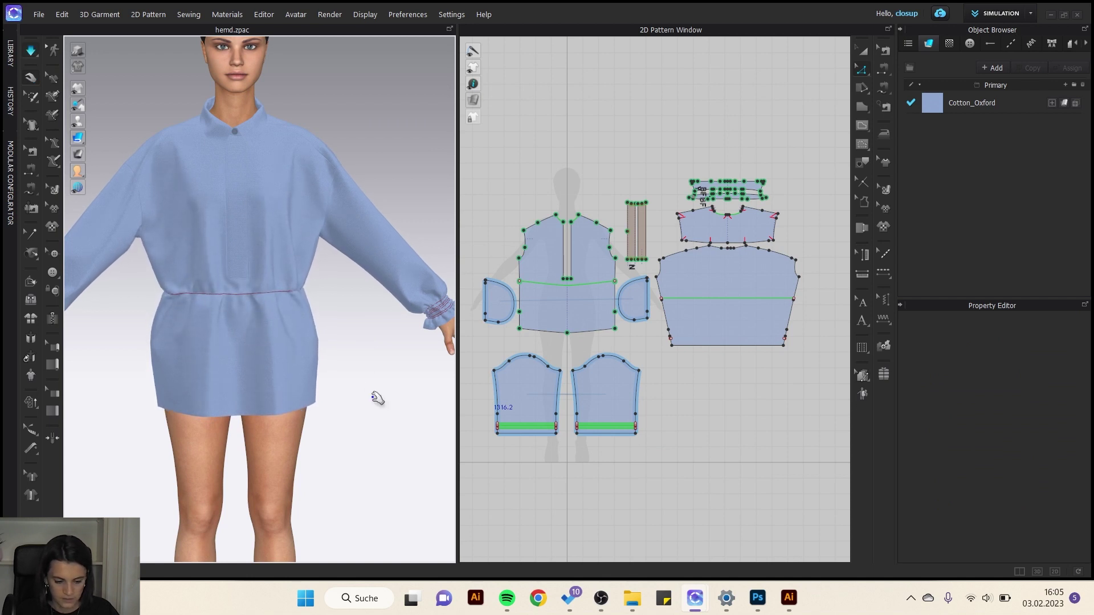
pyautogui.press('space')
# - Set both waist lines' elastic ratio to 70 and view the cinched waist from the side
pyautogui.click(572, 283)
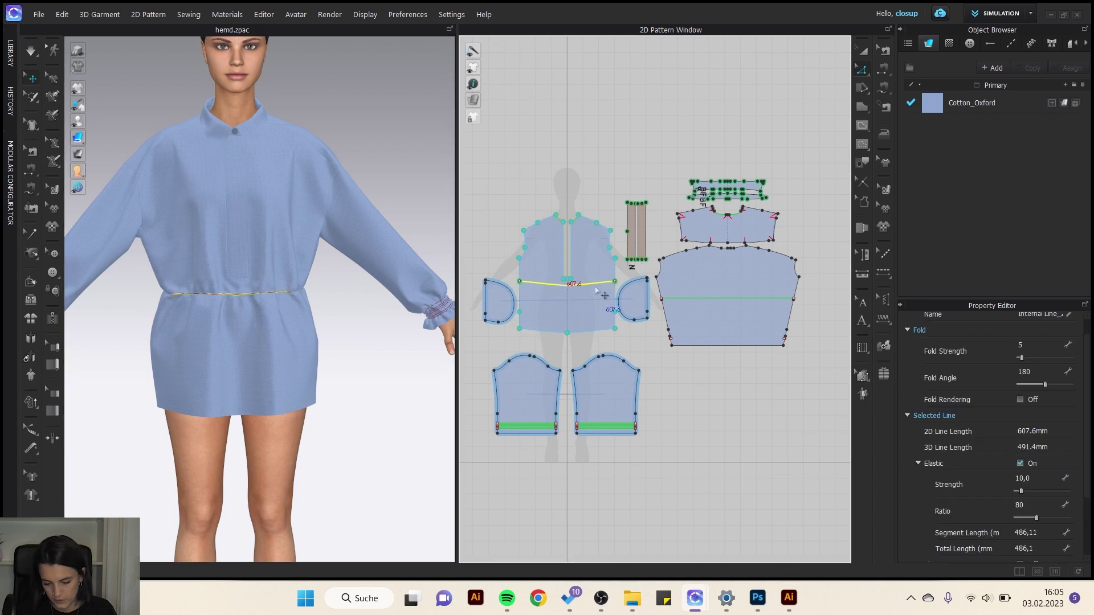
pyautogui.keyDown('shift'); pyautogui.click(743, 299); pyautogui.keyUp('shift')
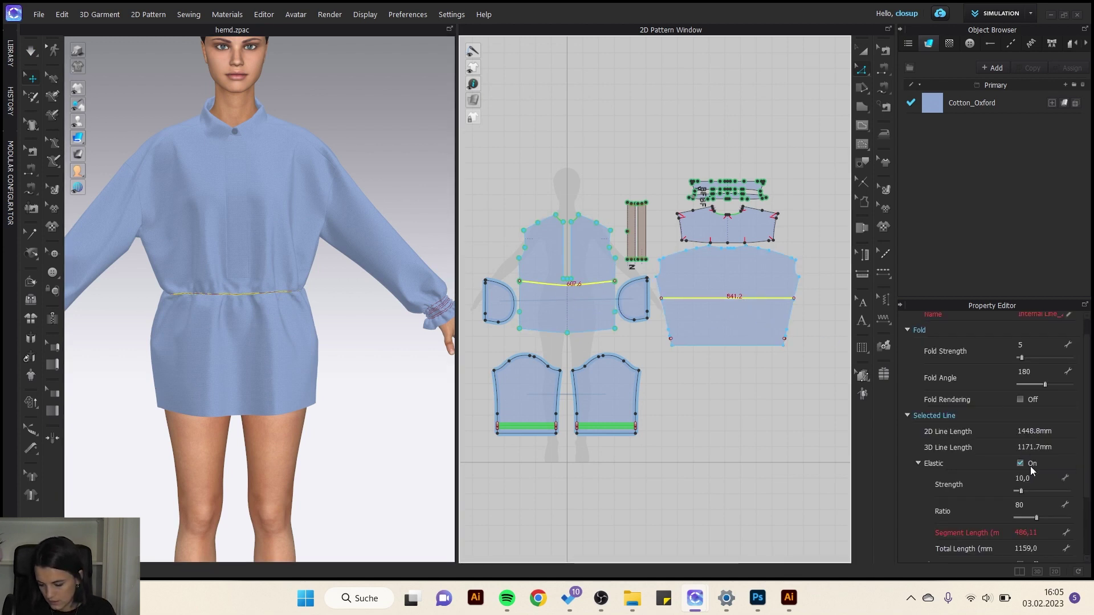
pyautogui.click(1043, 501)
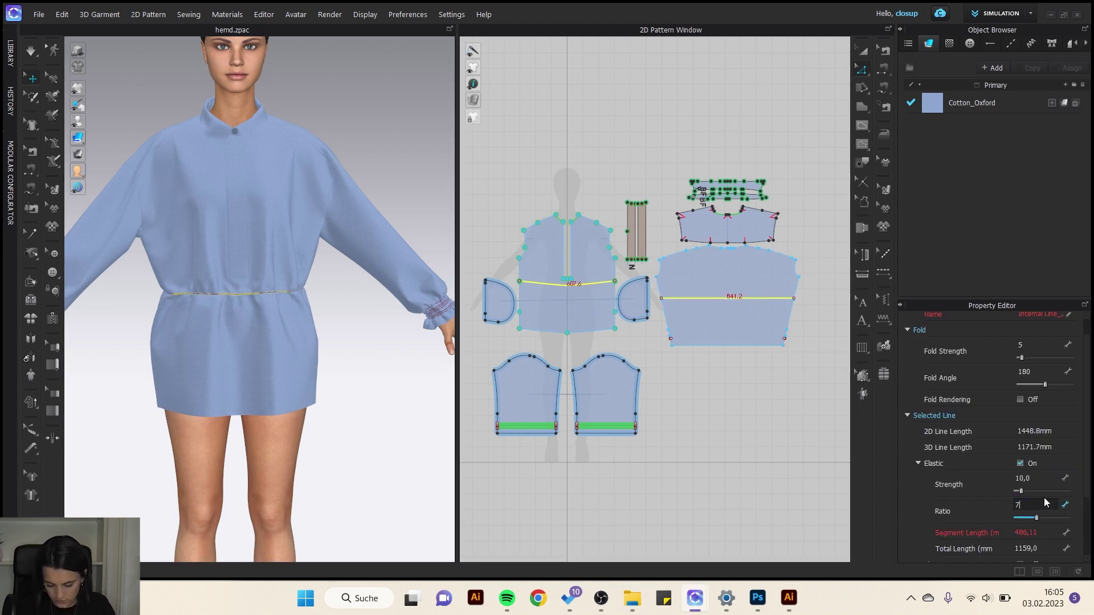
pyautogui.press('Return')
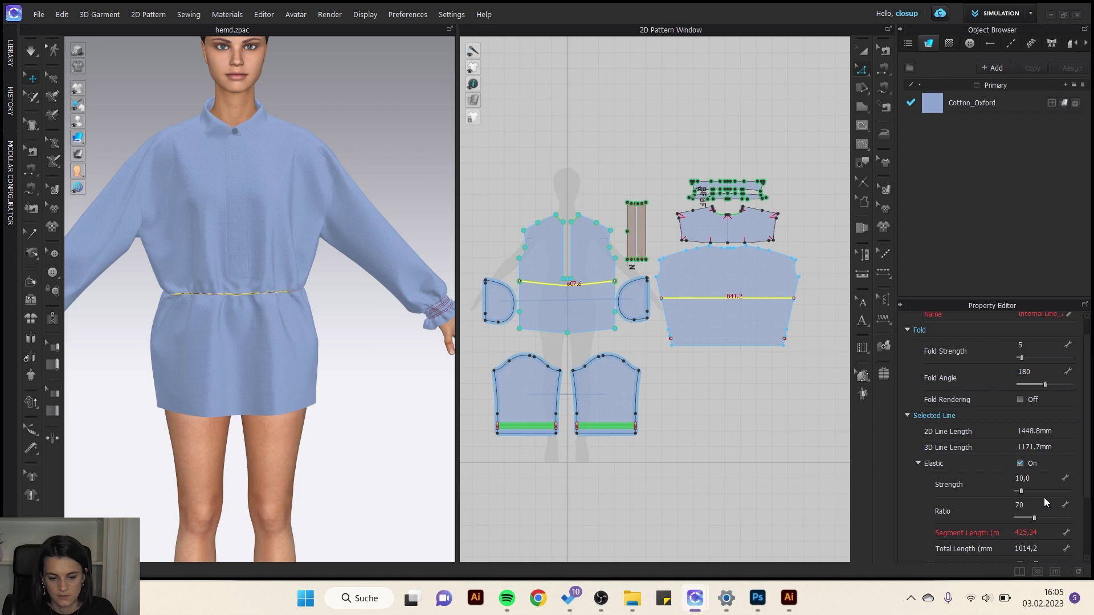
pyautogui.click(748, 433)
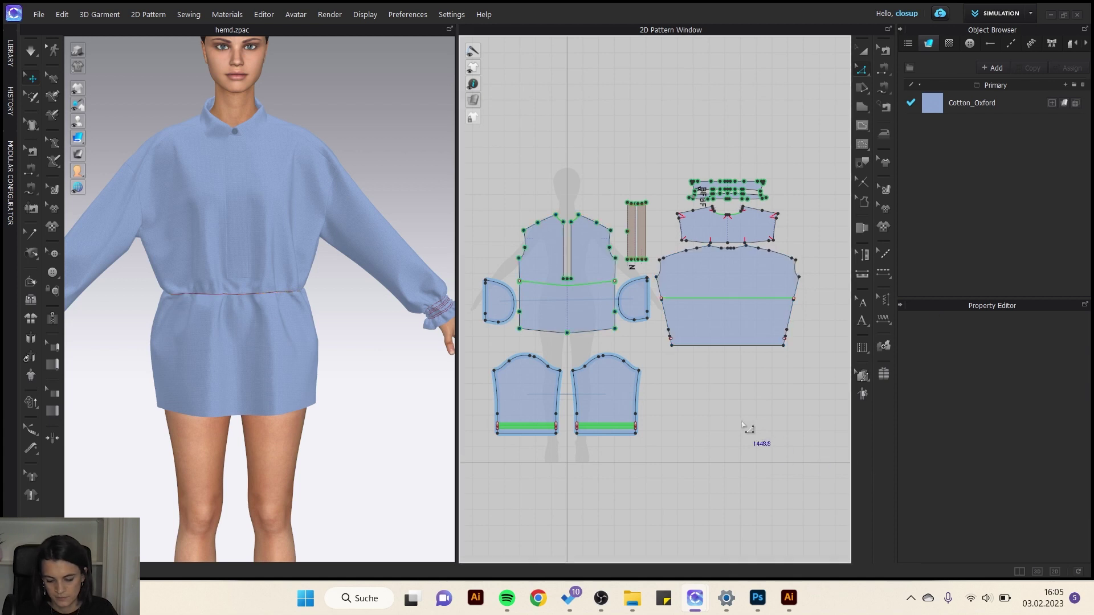
pyautogui.click(360, 296)
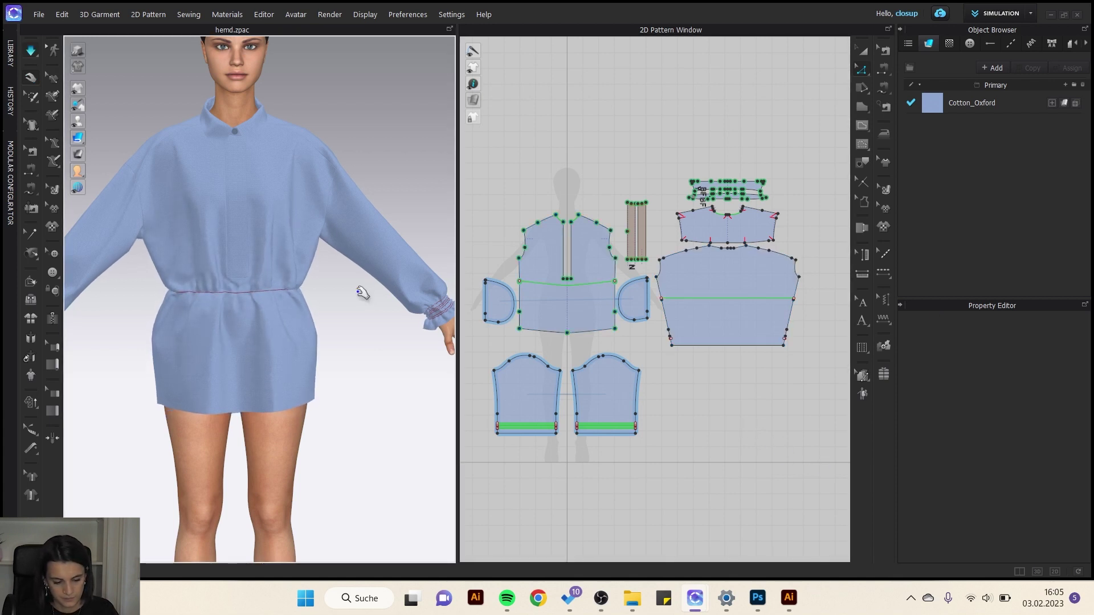
pyautogui.scroll(5, 366, 303)
pyautogui.moveTo(366, 302); pyautogui.dragTo(269, 366, button='right')
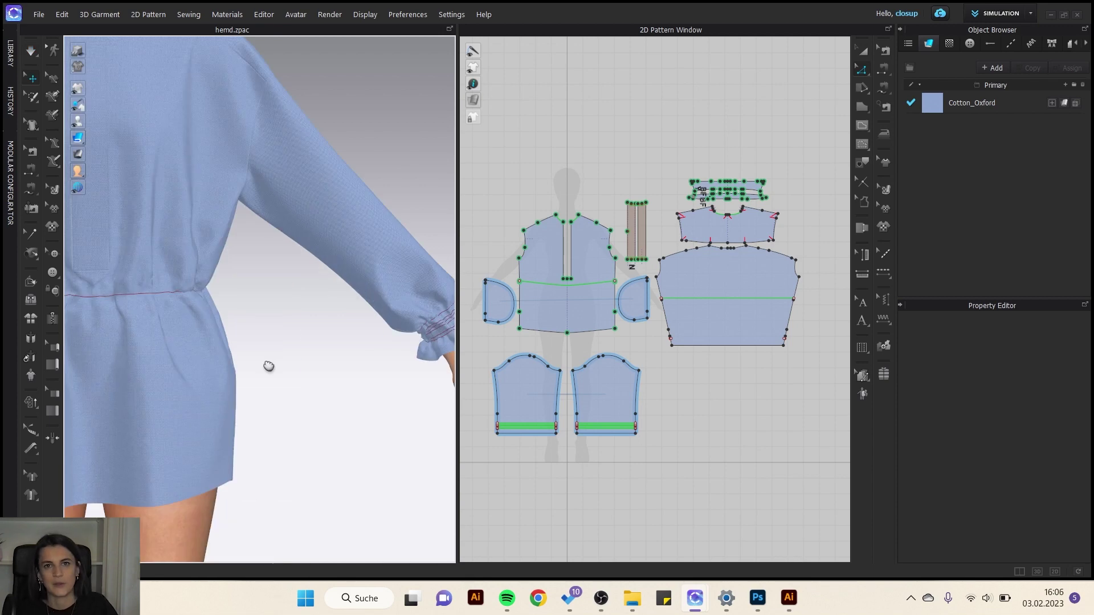